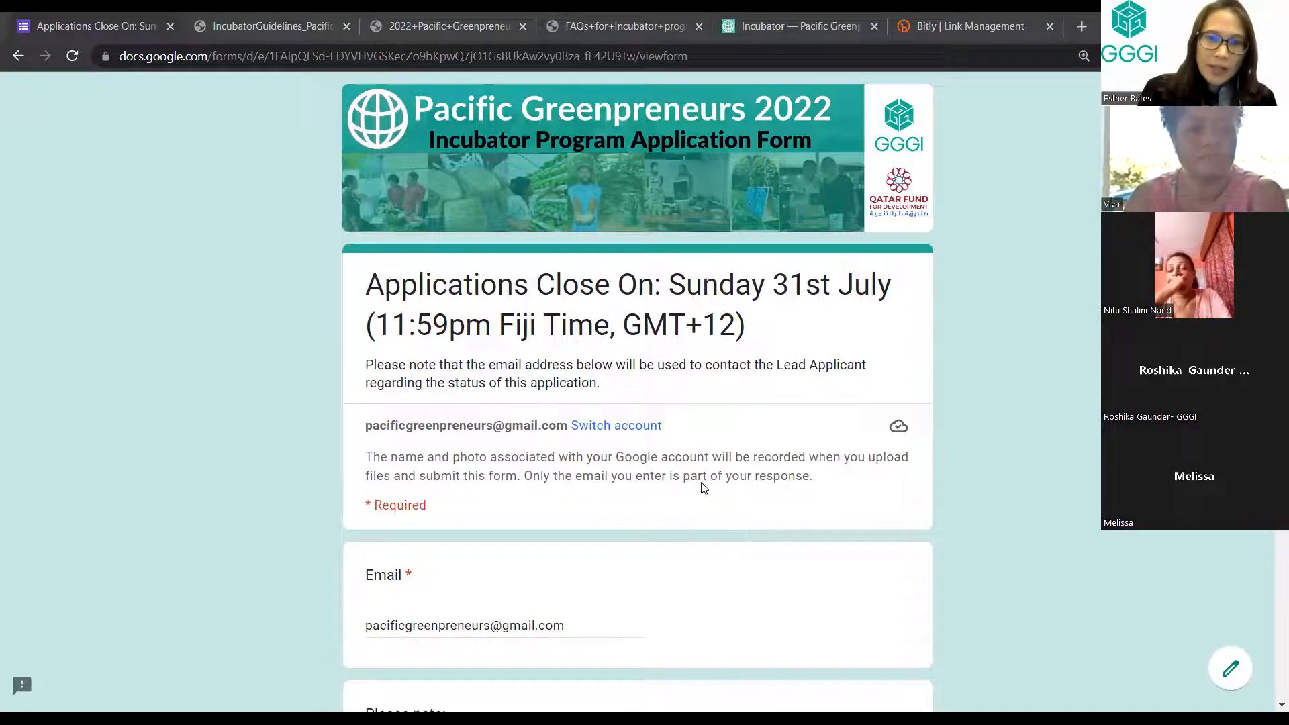
- Review the applicant notes and guidelines agreement on the first page of the application form
scroll(611, 518, down, 3)
scroll(710, 518, down, 3)
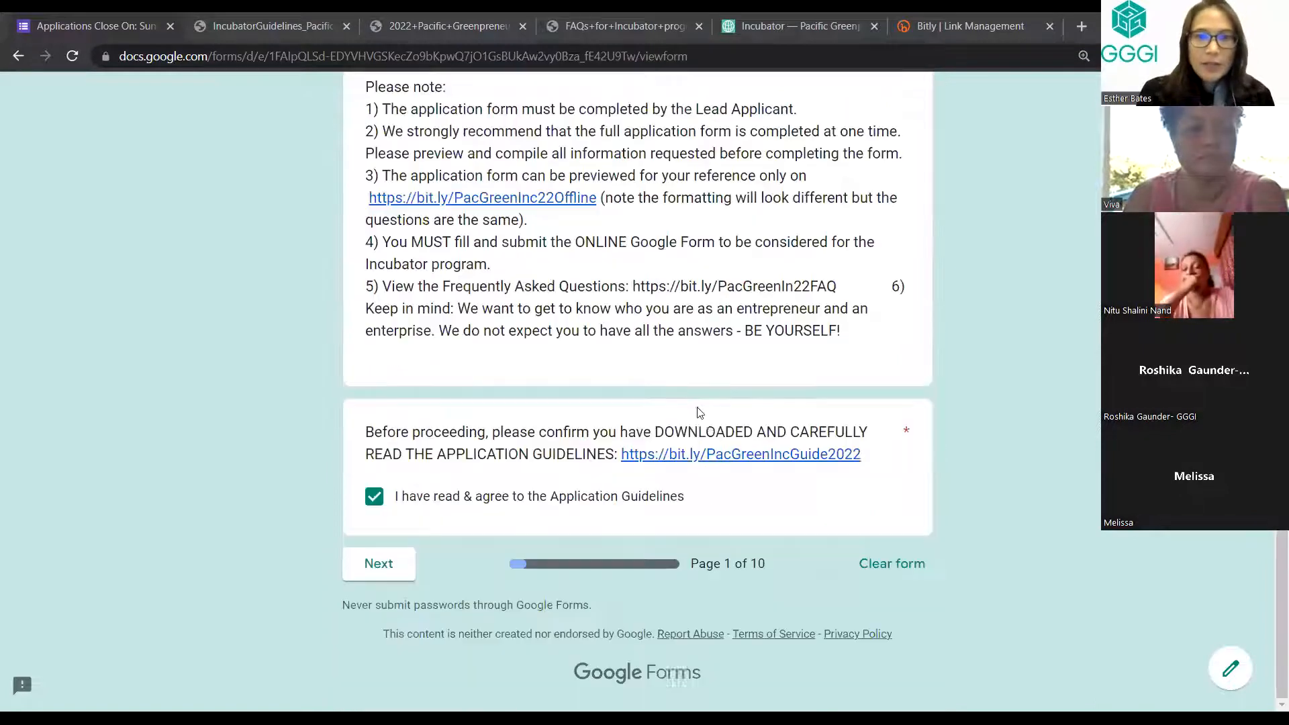
scroll(724, 367, up, 1)
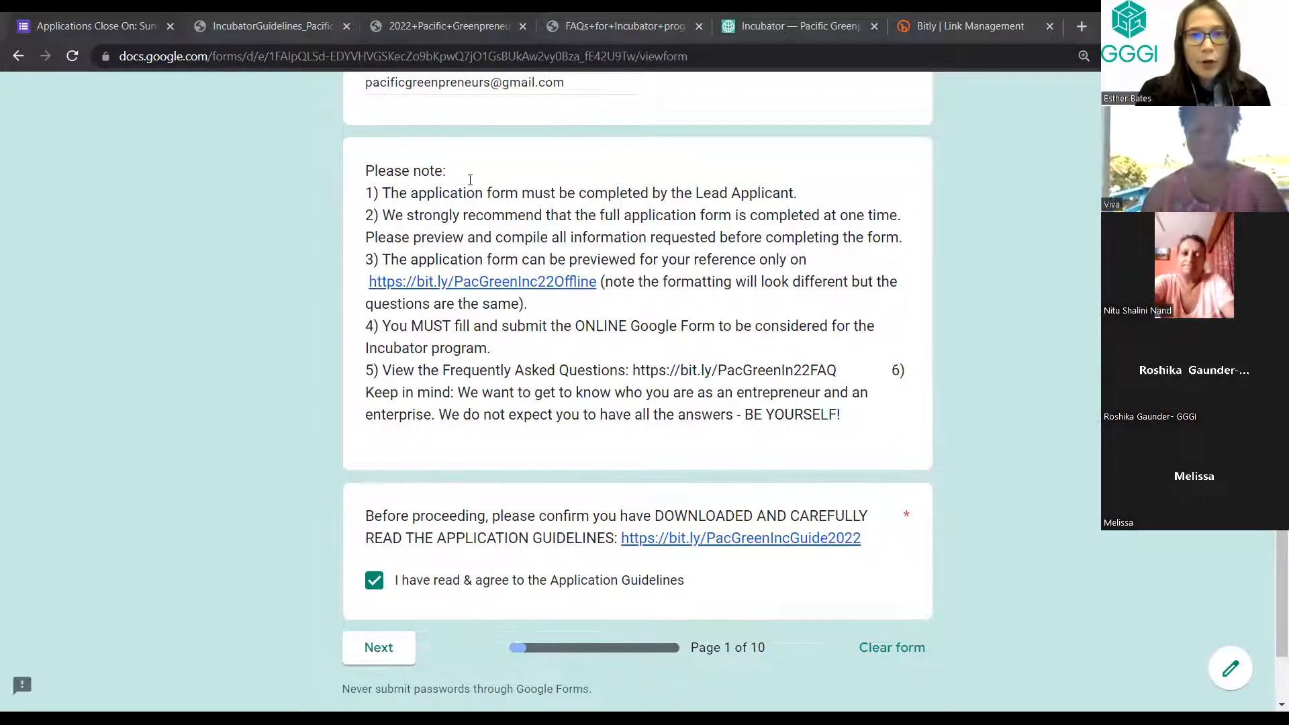
- Look through the incubator guidelines PDF from the program overview to the Contact Us section, and return to its first page before leaving it
key(ctrl+Tab)
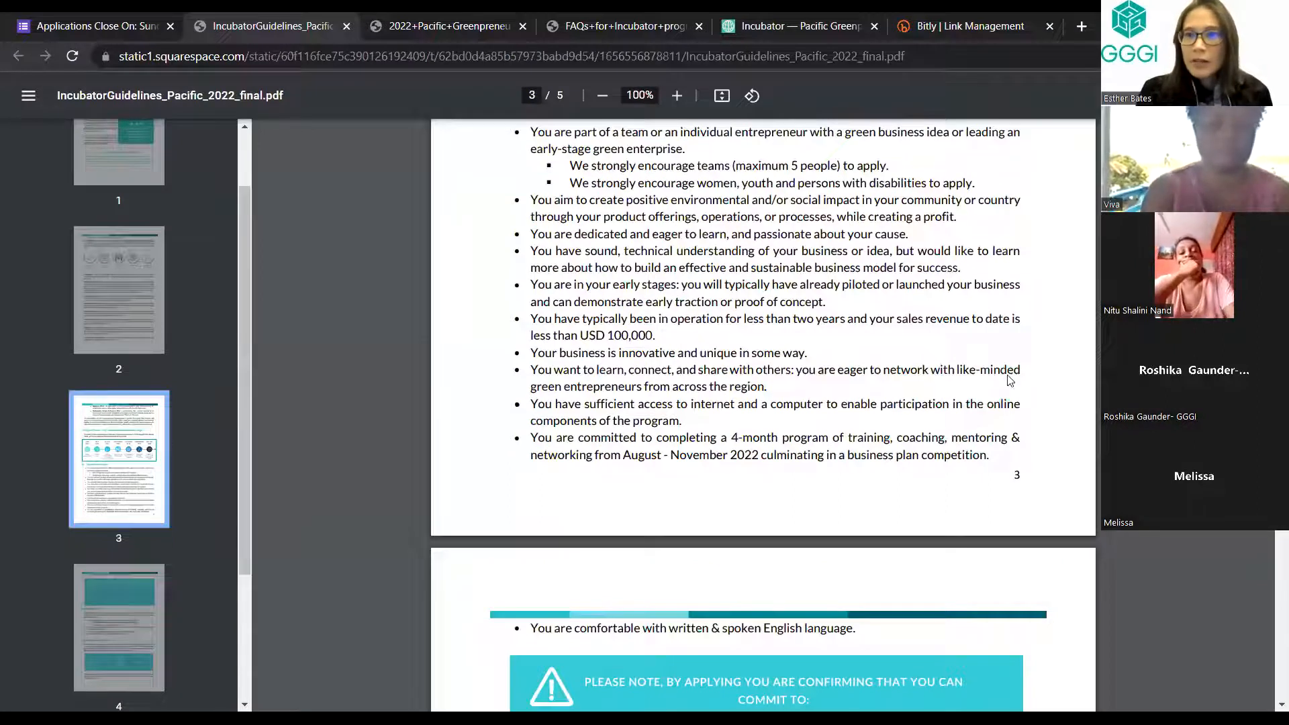
scroll(1067, 135, up, 10)
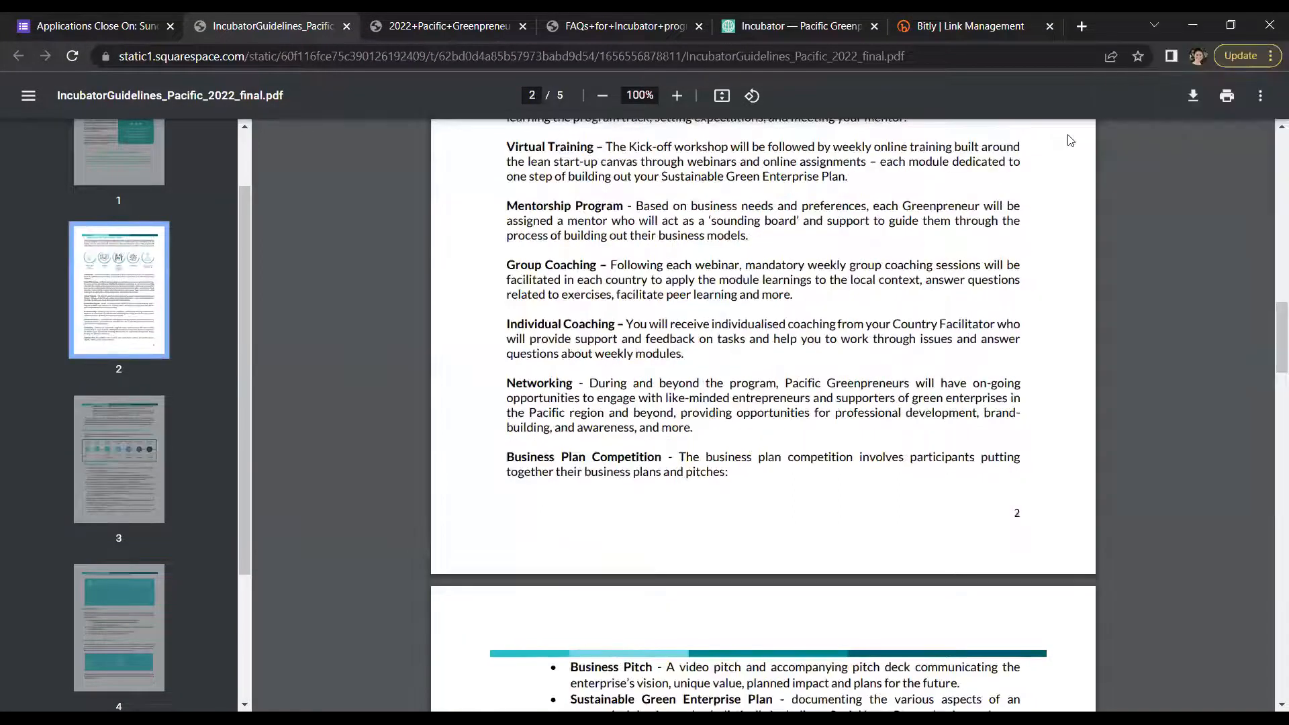
scroll(1269, 252, up, 10)
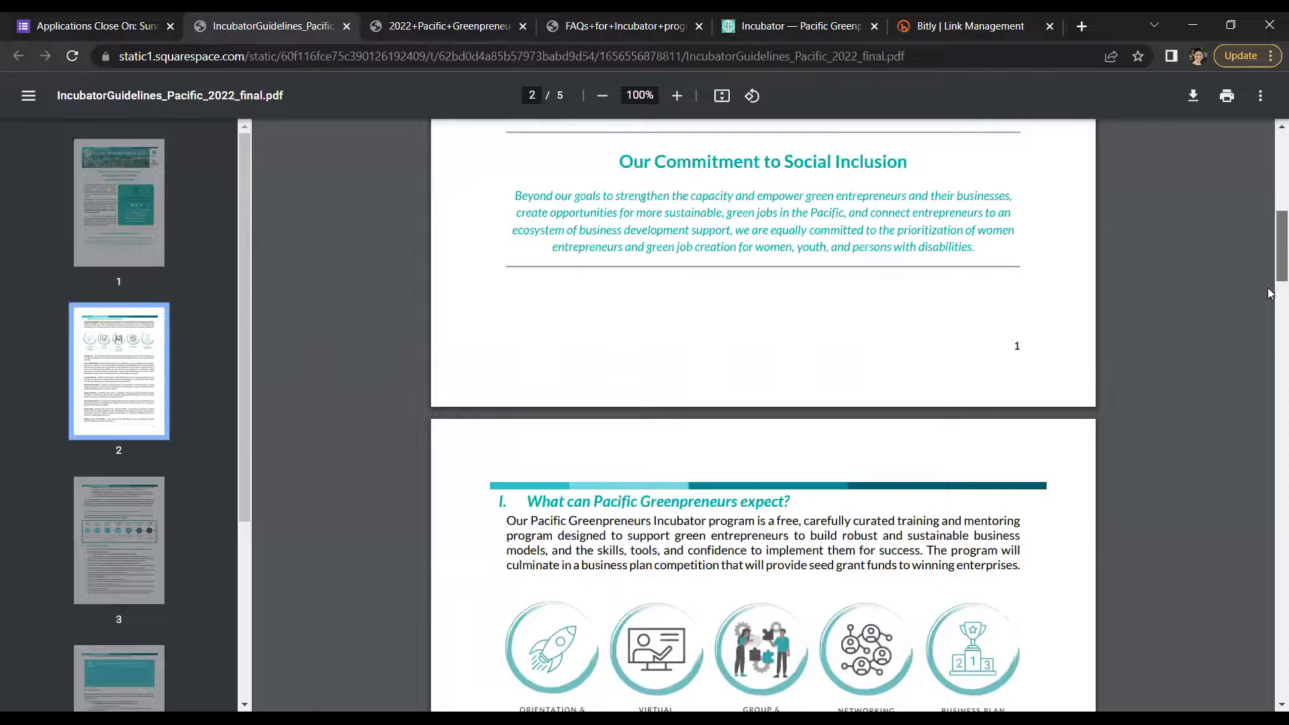
scroll(1269, 343, down, 9)
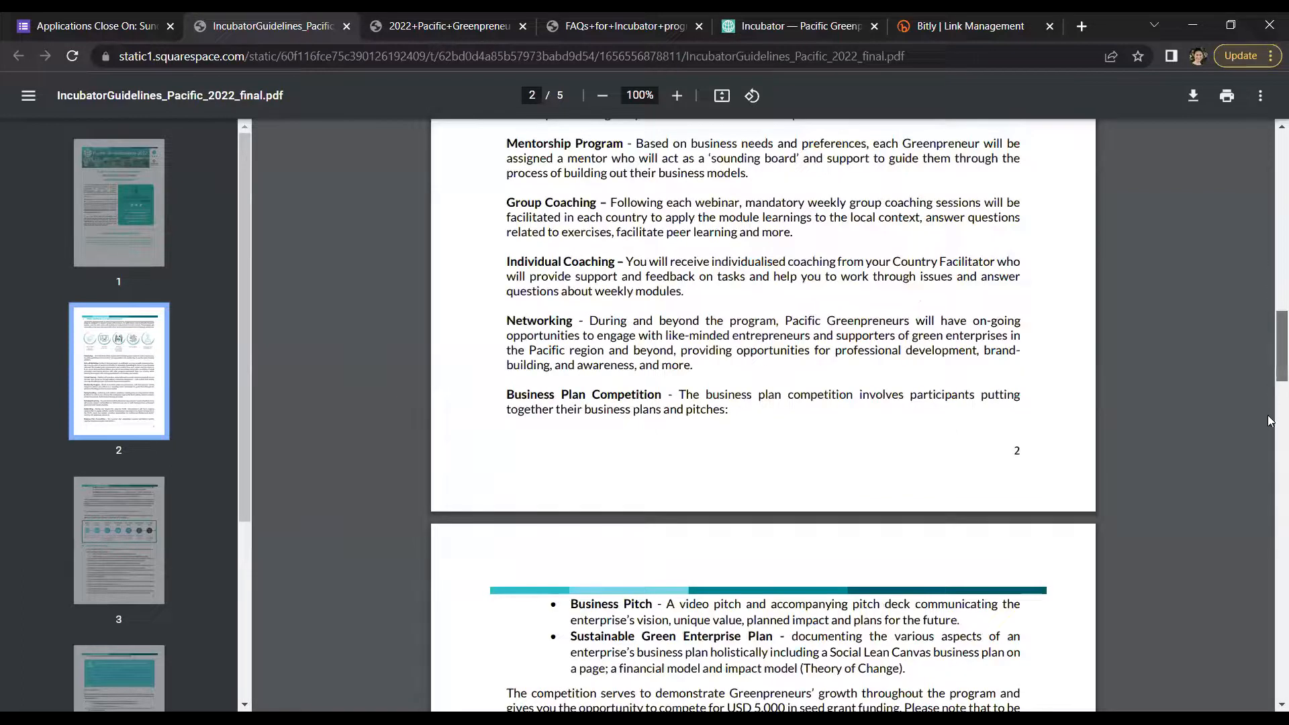
scroll(1270, 443, down, 12)
scroll(1270, 510, down, 8)
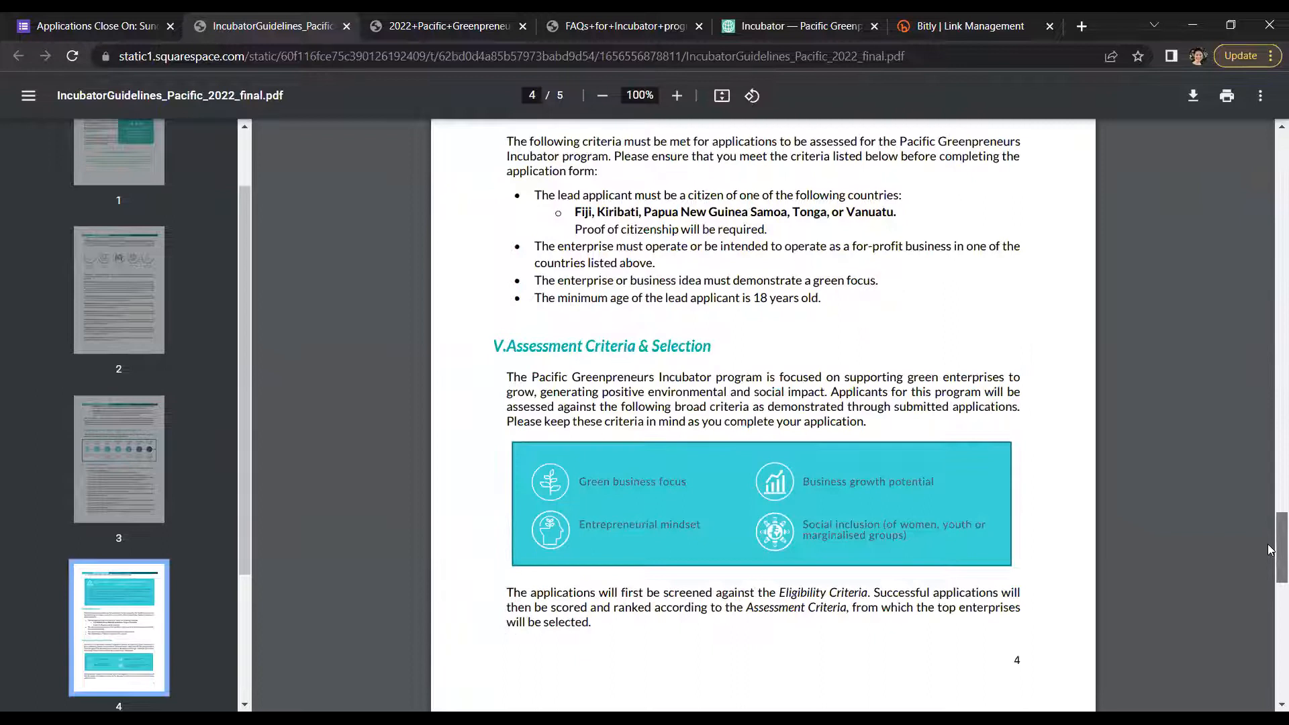
scroll(1269, 549, down, 8)
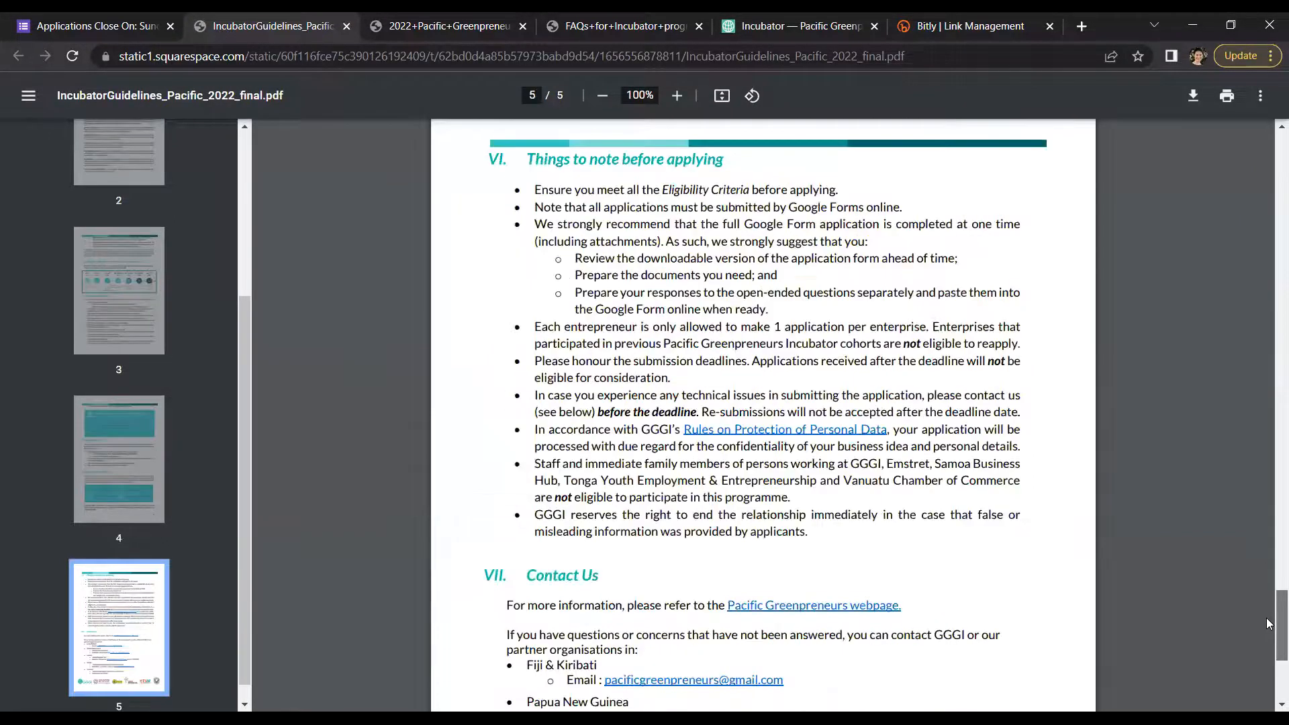
scroll(1271, 650, down, 4)
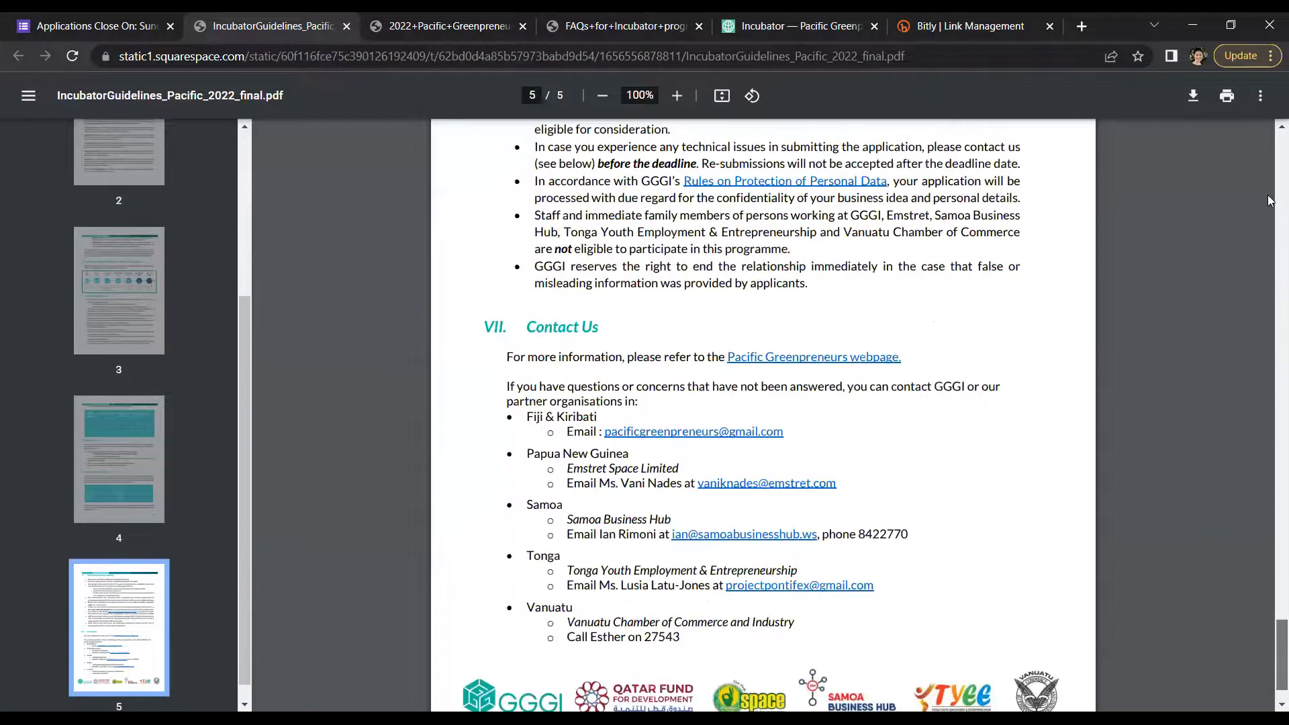
key(Home)
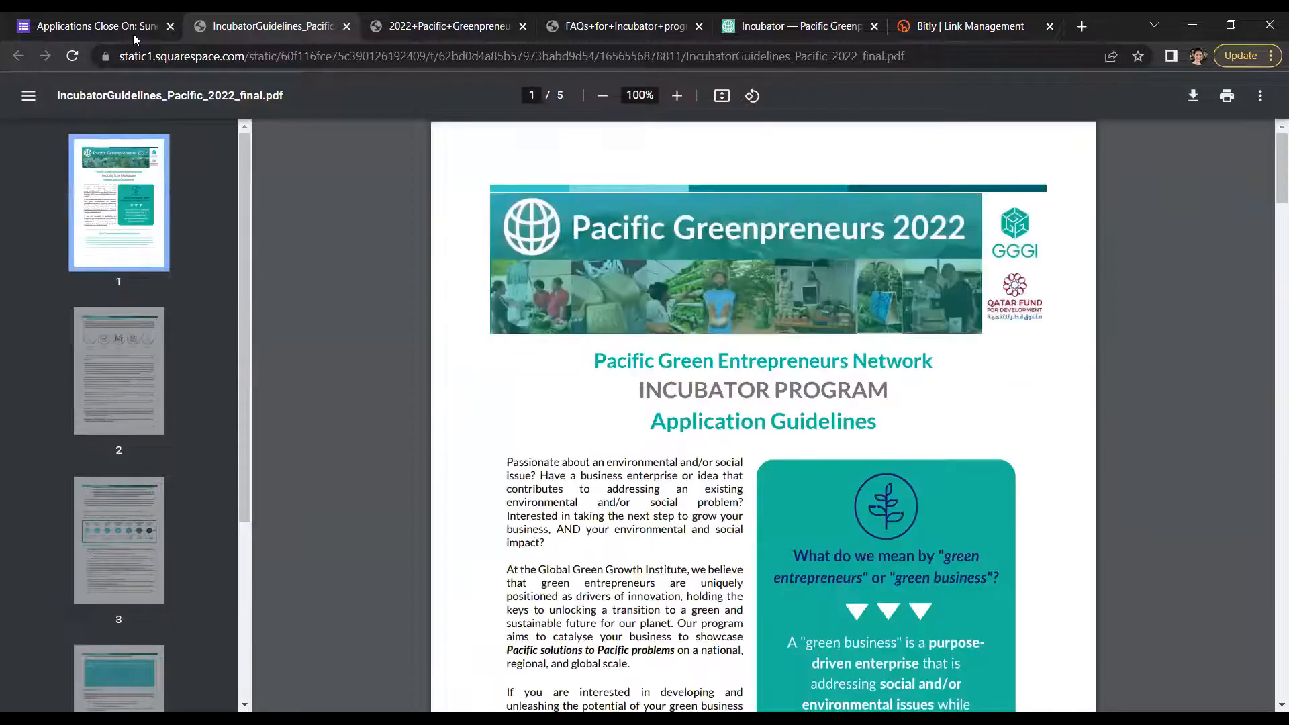
key(ctrl+shift+Tab)
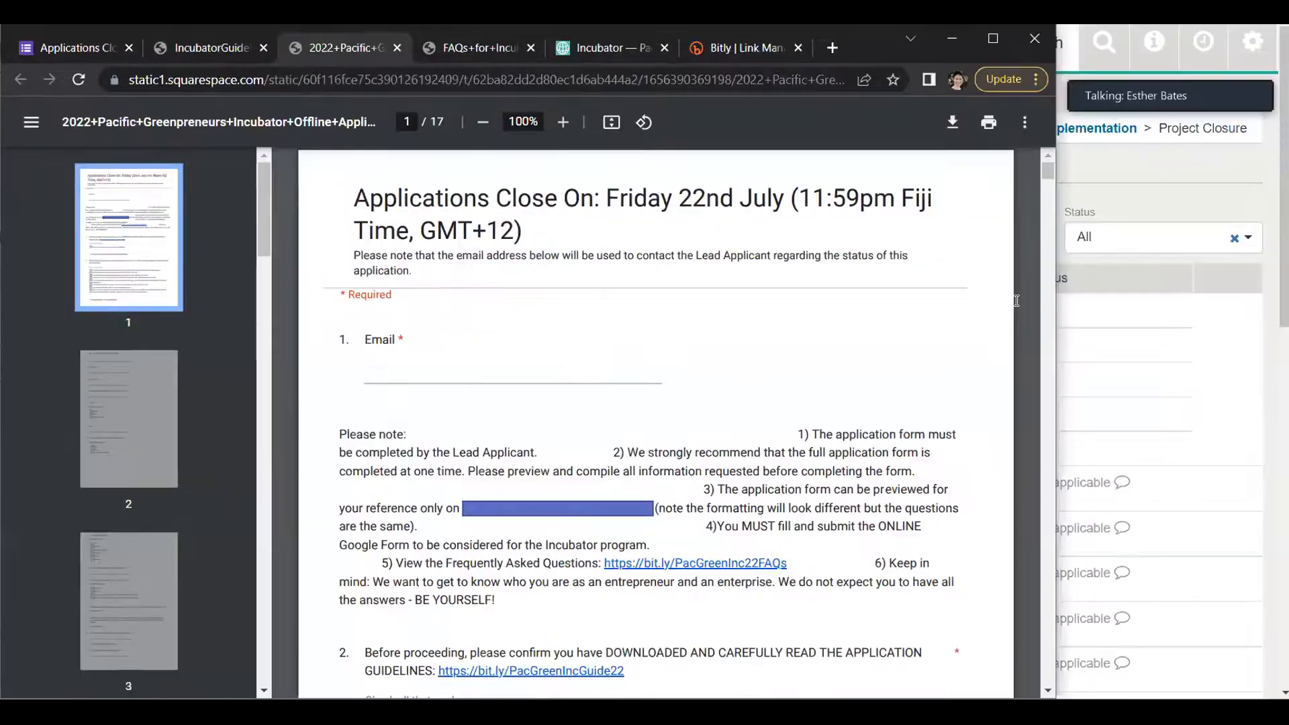
- Enlarge the browser window and look through the offline application form PDF as far as the Green Focus questions
click(993, 39)
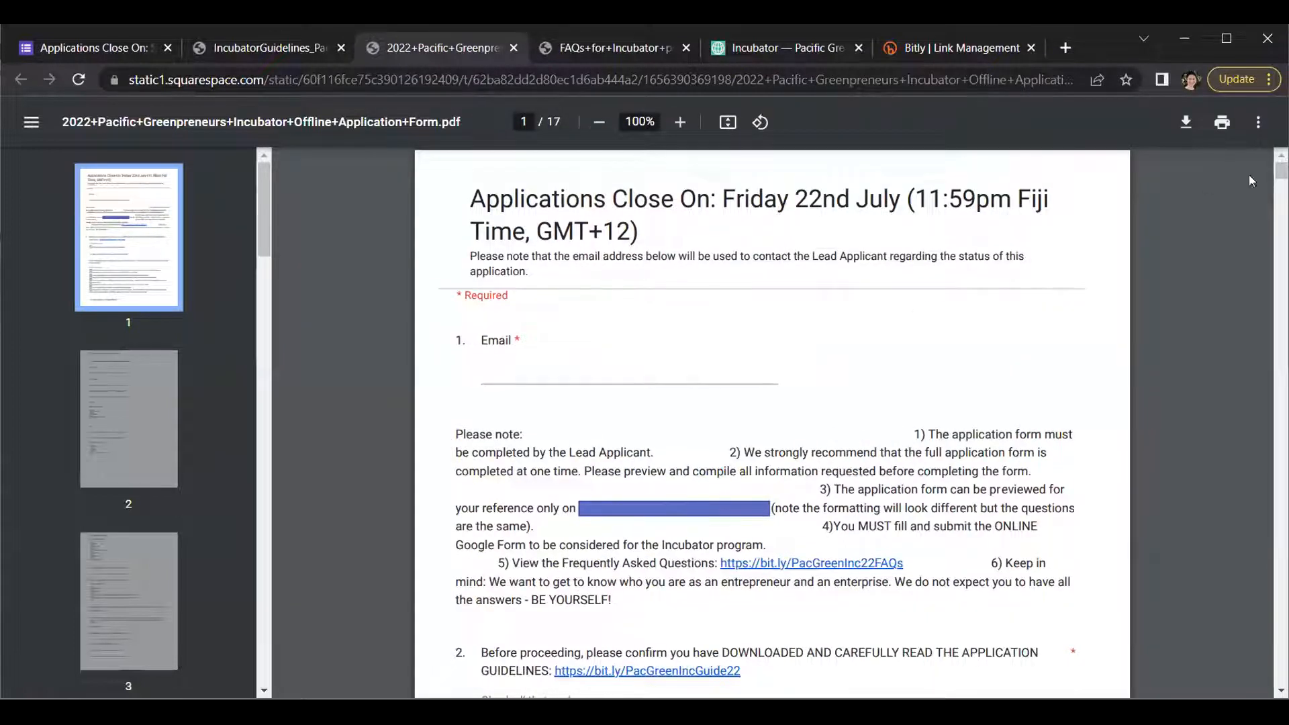
scroll(1249, 180, down, 8)
drag(1281, 191, 1281, 314)
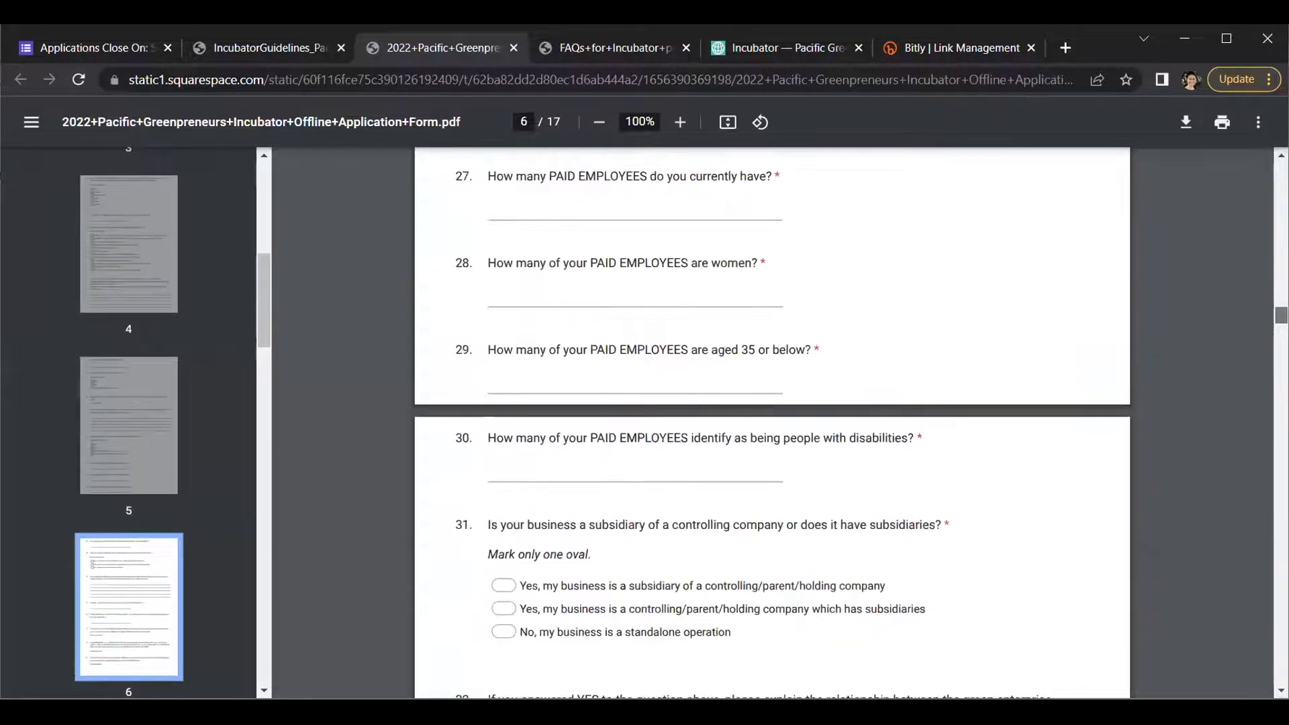
scroll(575, 449, down, 10)
scroll(575, 449, up, 2)
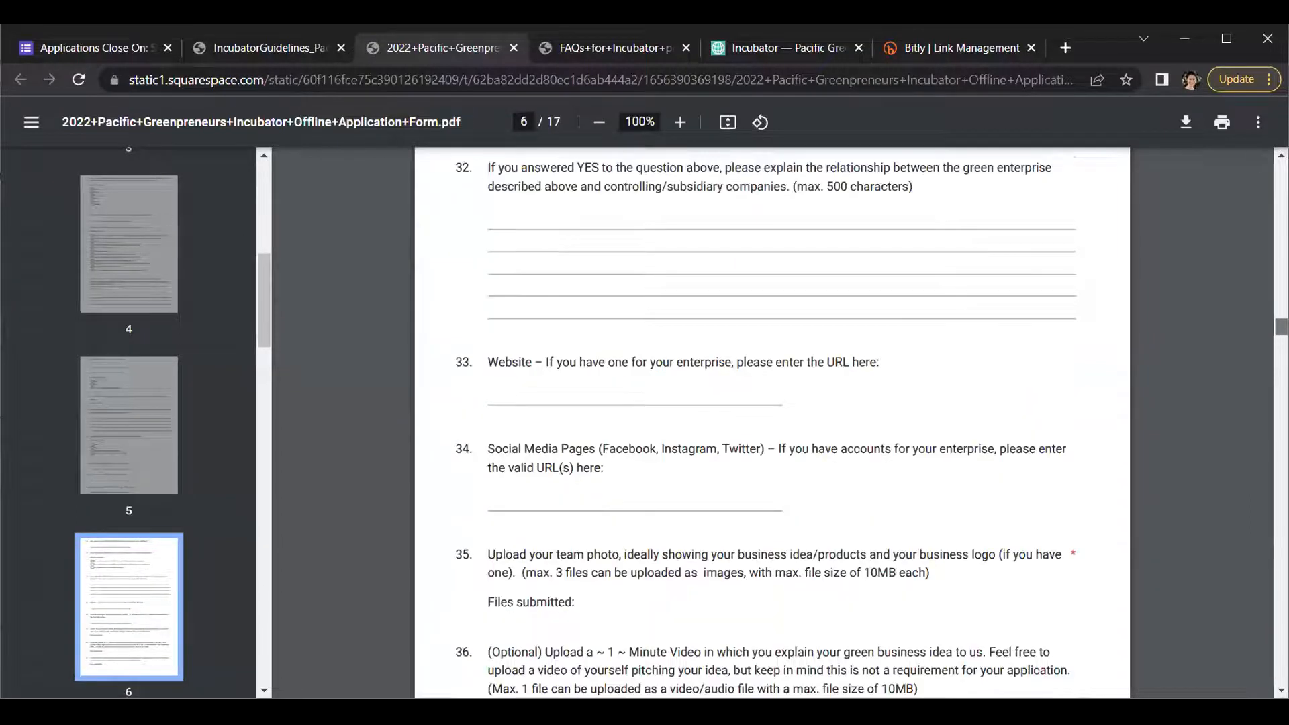
scroll(575, 449, up, 4)
scroll(575, 449, down, 10)
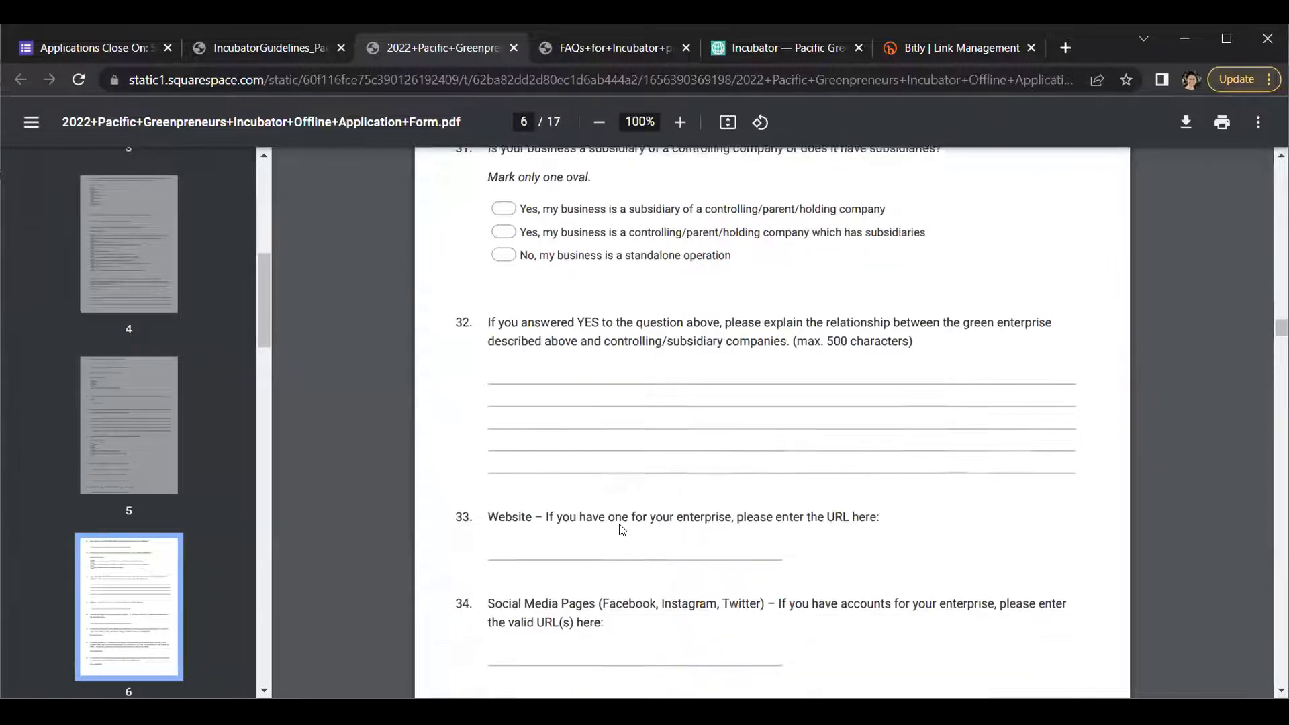
scroll(550, 413, down, 5)
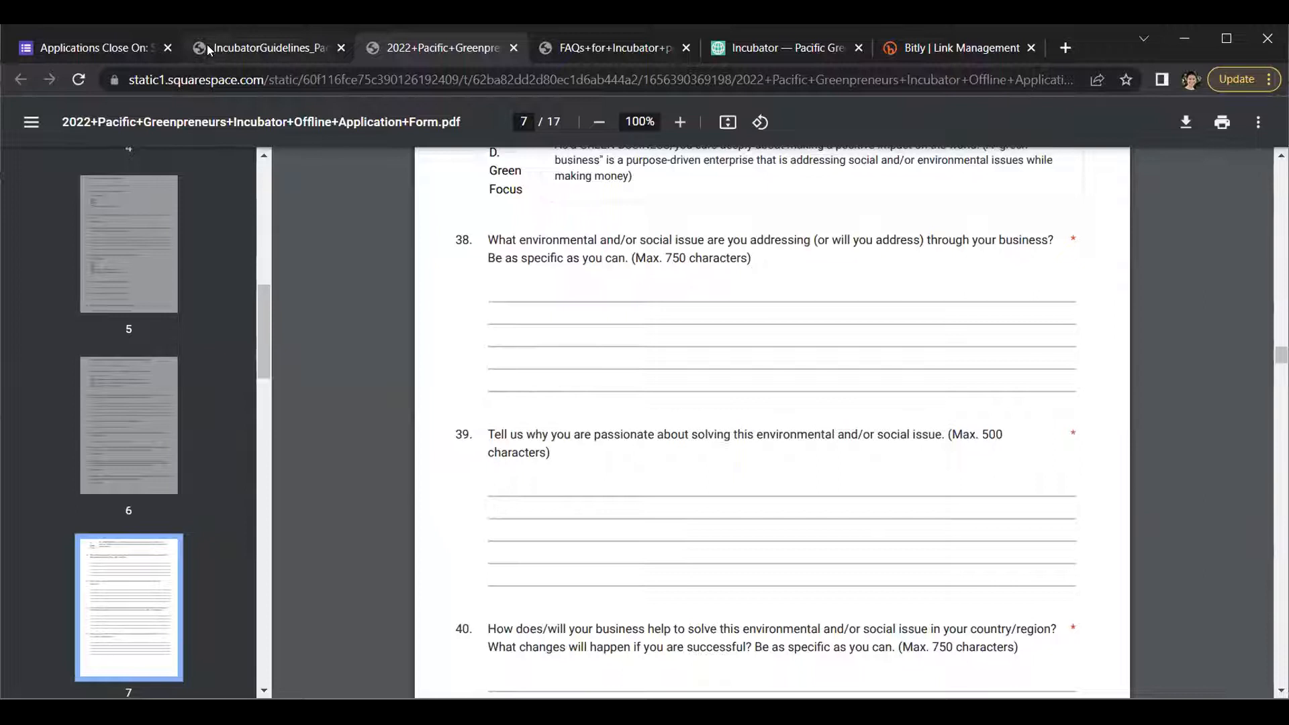
- Return to the online application form and advance from the section A checklist to the Lead Applicant personal details
click(94, 39)
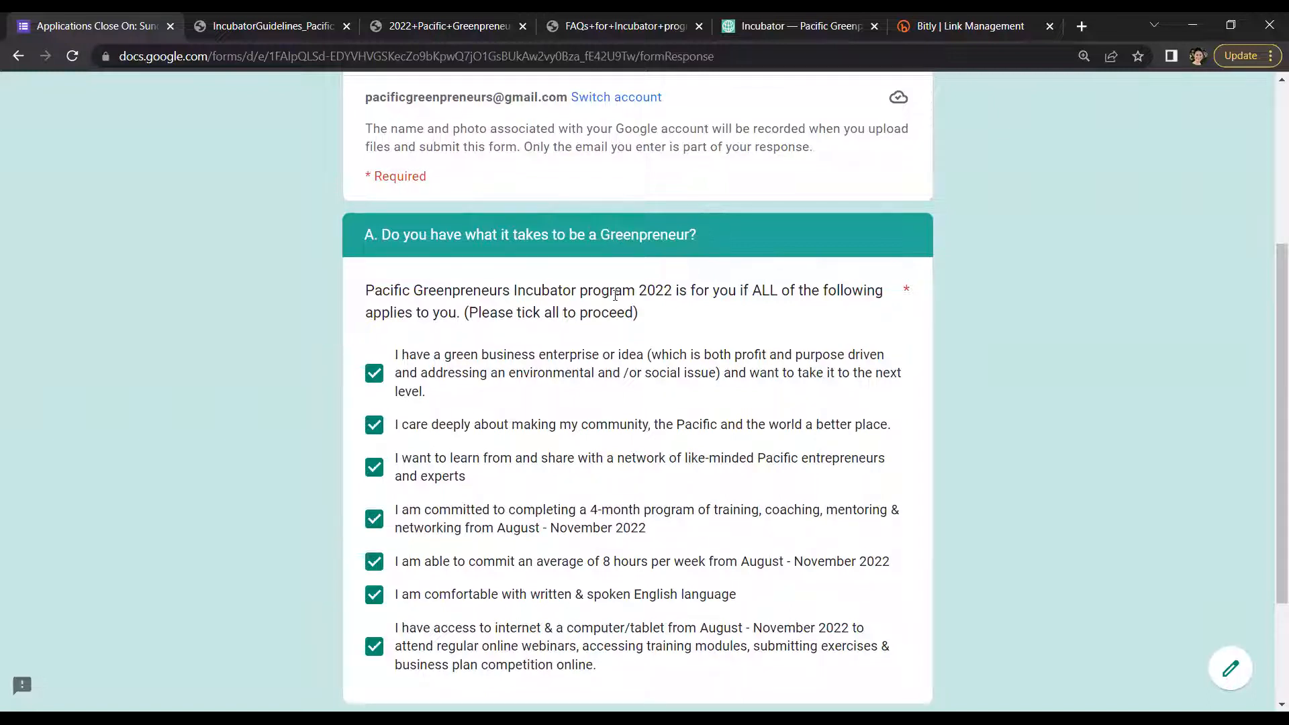
scroll(517, 450, down, 3)
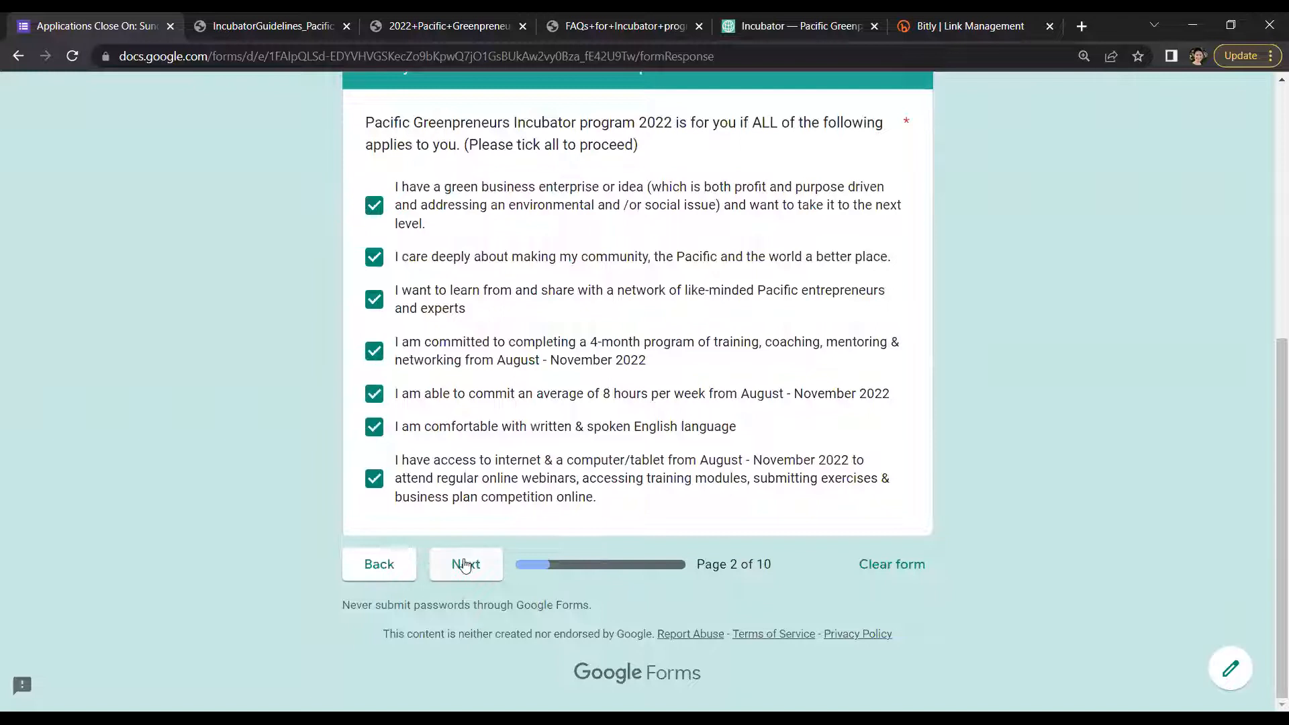
click(466, 565)
- Review the Lead Applicant personal details answers down to the CV, government ID and LinkedIn questions
scroll(1188, 388, down, 2)
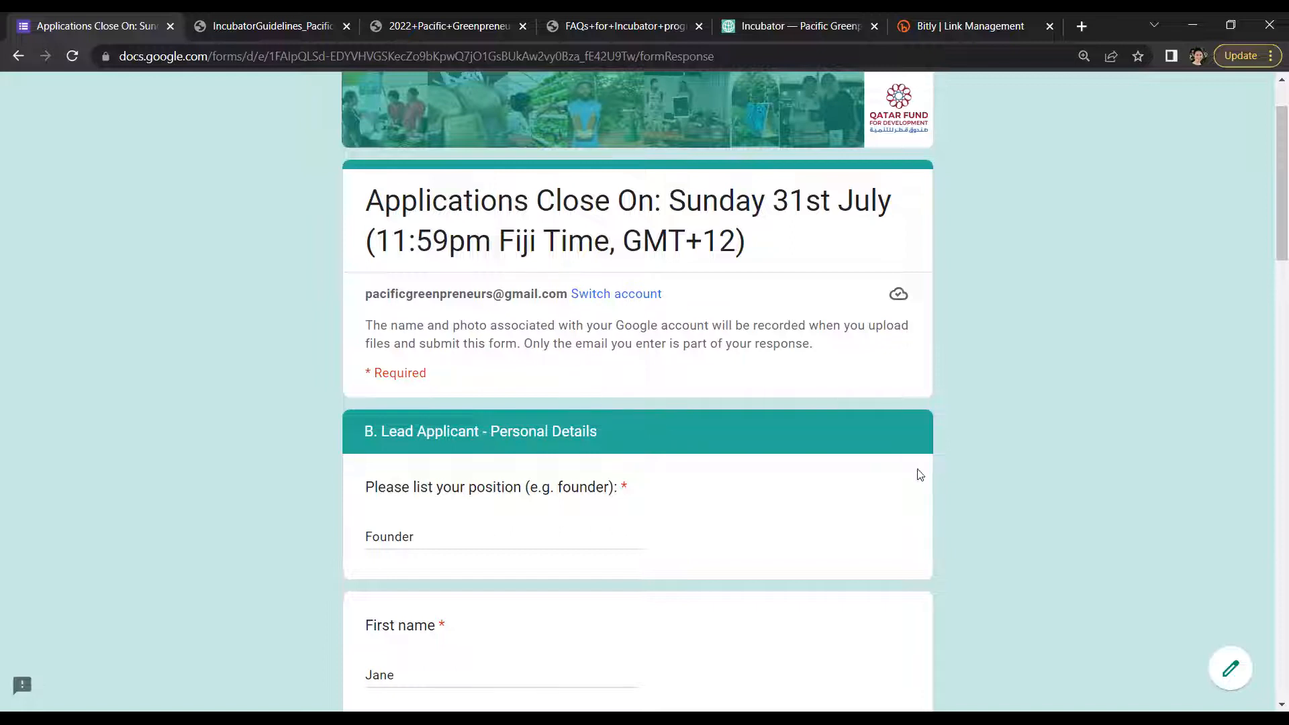
scroll(917, 471, down, 3)
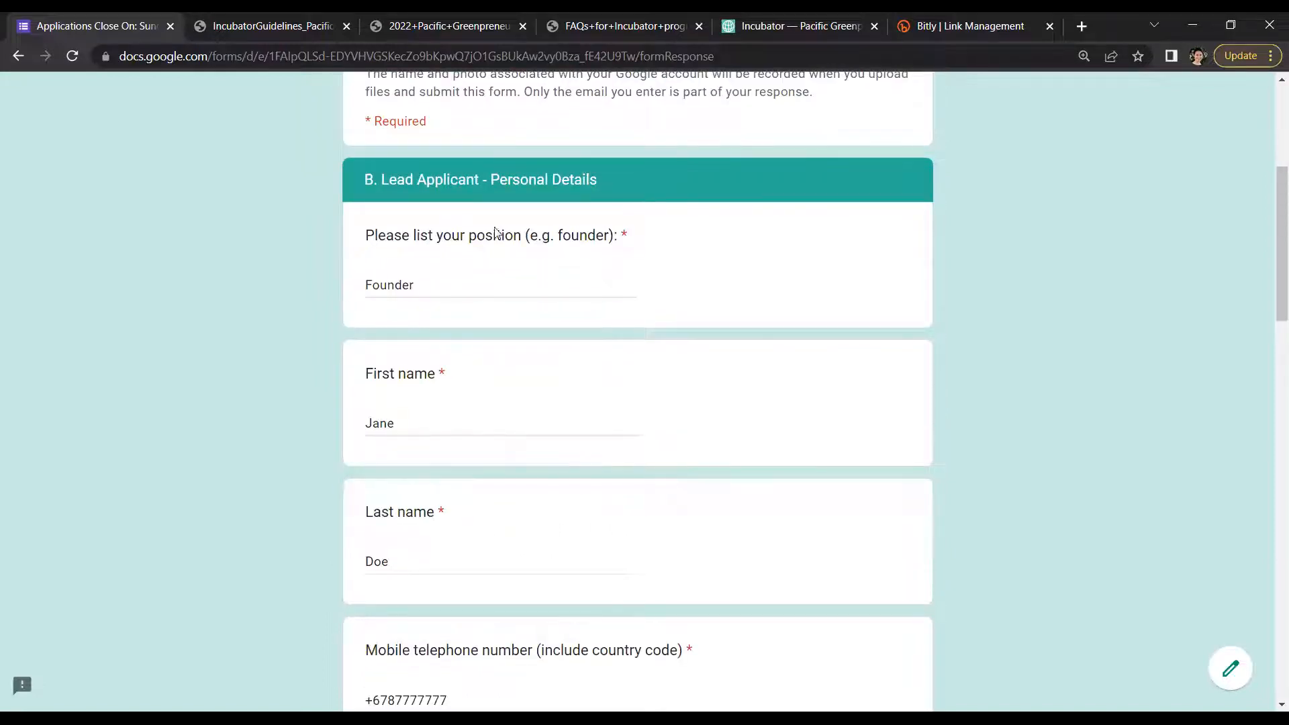
scroll(772, 402, down, 3)
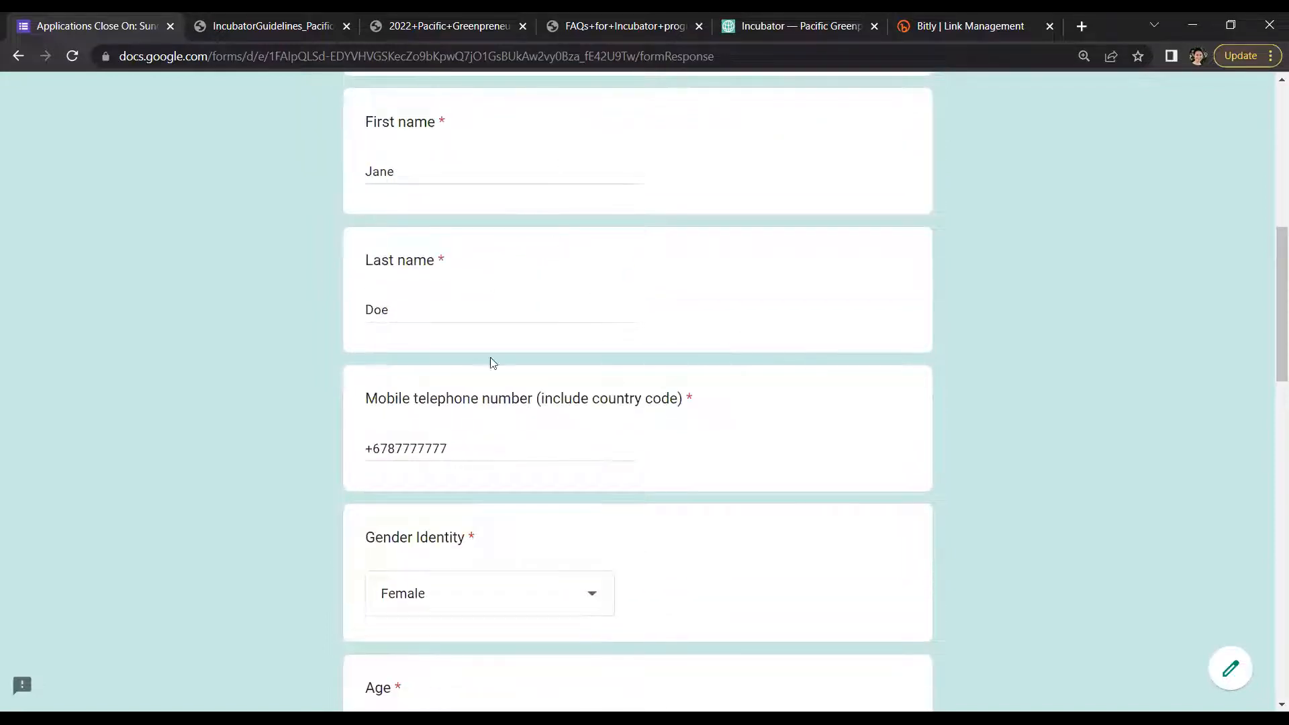
scroll(858, 359, down, 10)
scroll(876, 367, down, 1)
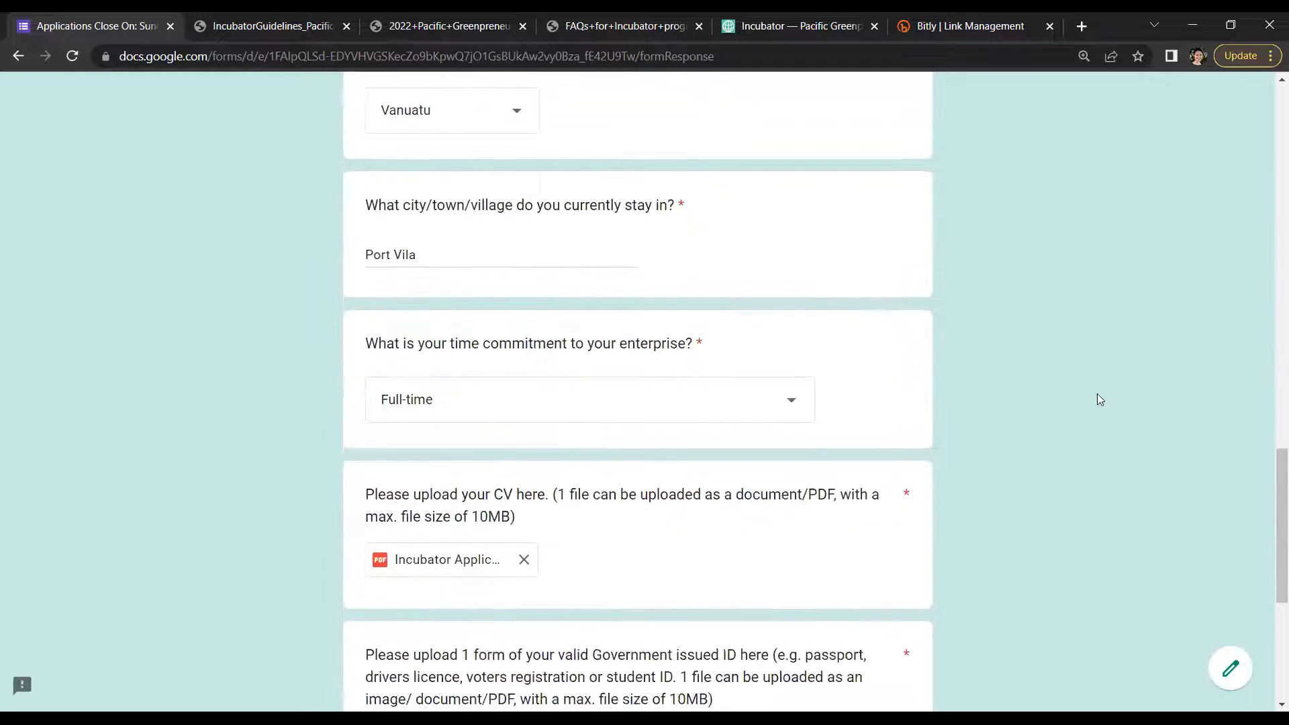
scroll(1086, 393, down, 1)
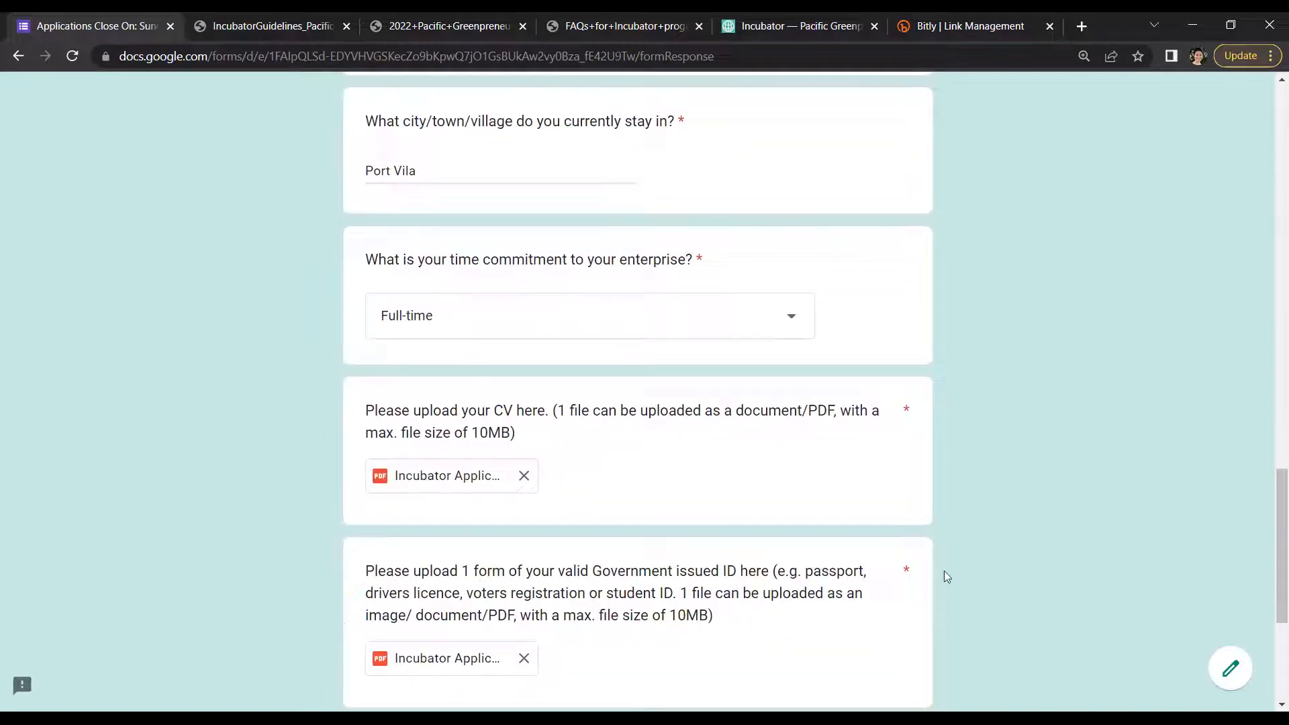
scroll(1067, 517, down, 2)
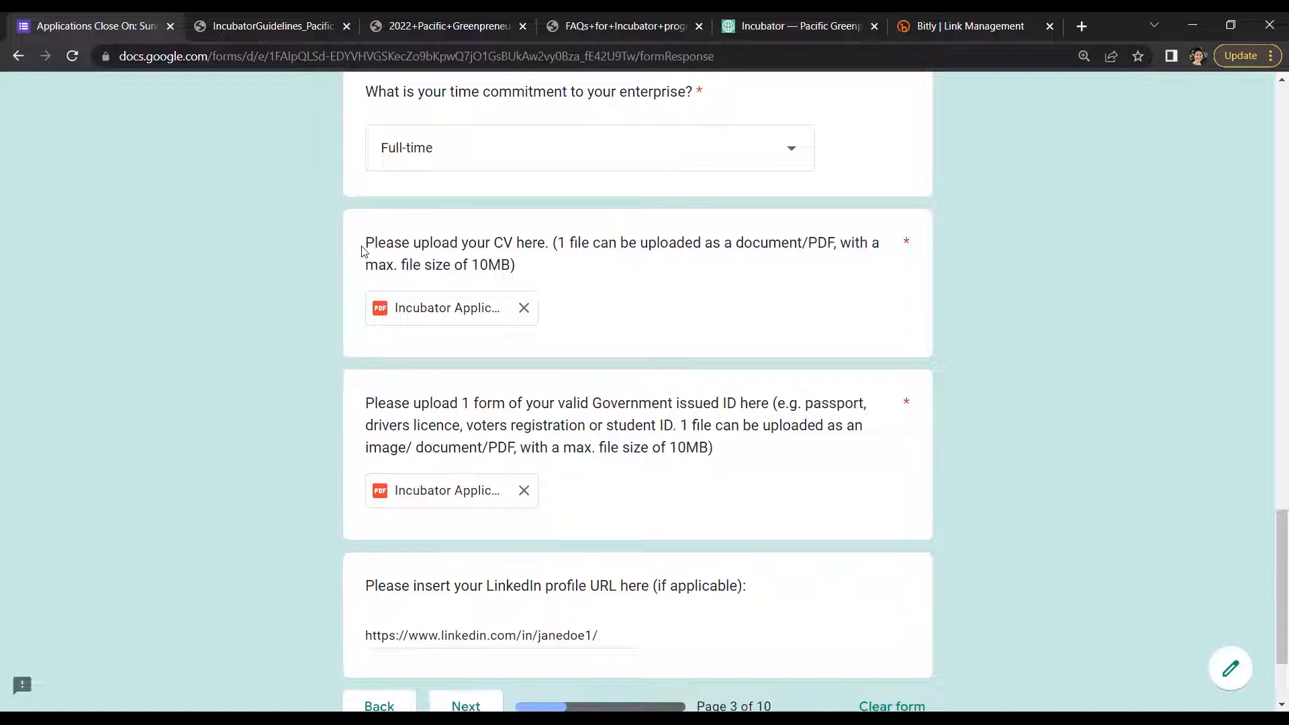
- Highlight the "Please upload your CV here." instruction to point it out, and clear the highlight
drag(372, 238, 549, 242)
click(486, 258)
drag(369, 241, 553, 243)
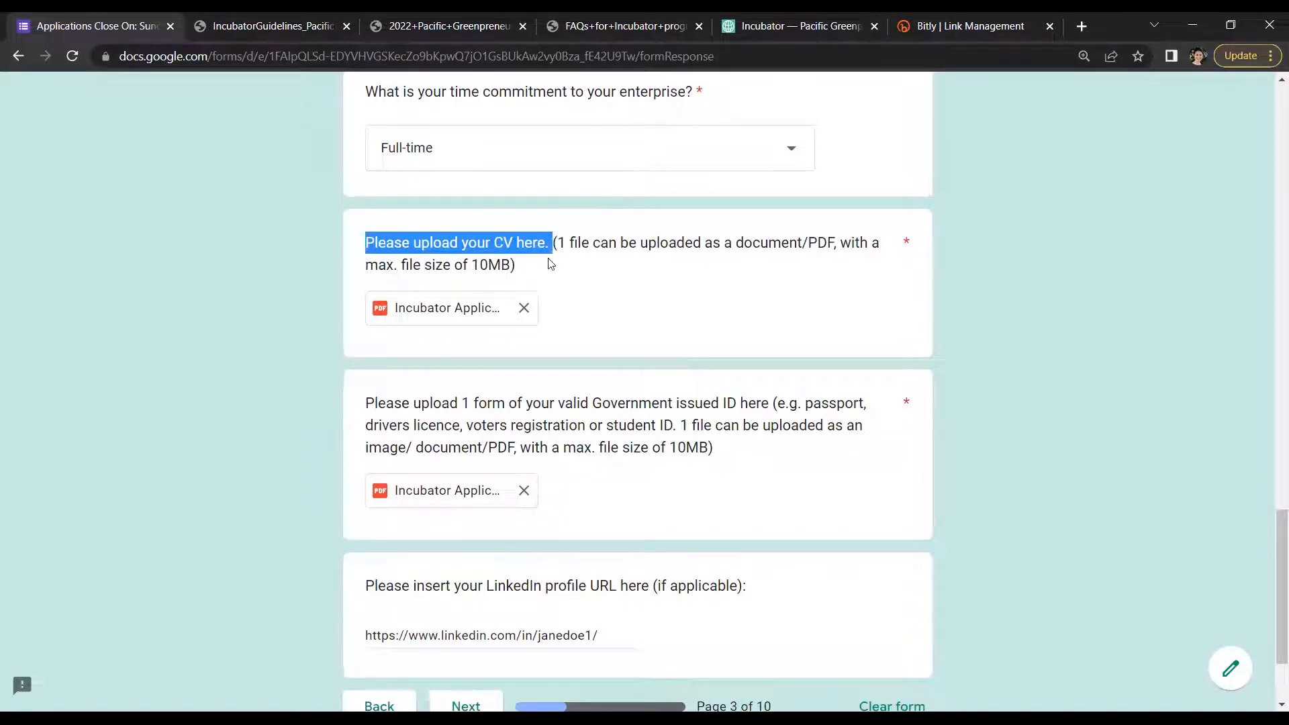
click(547, 265)
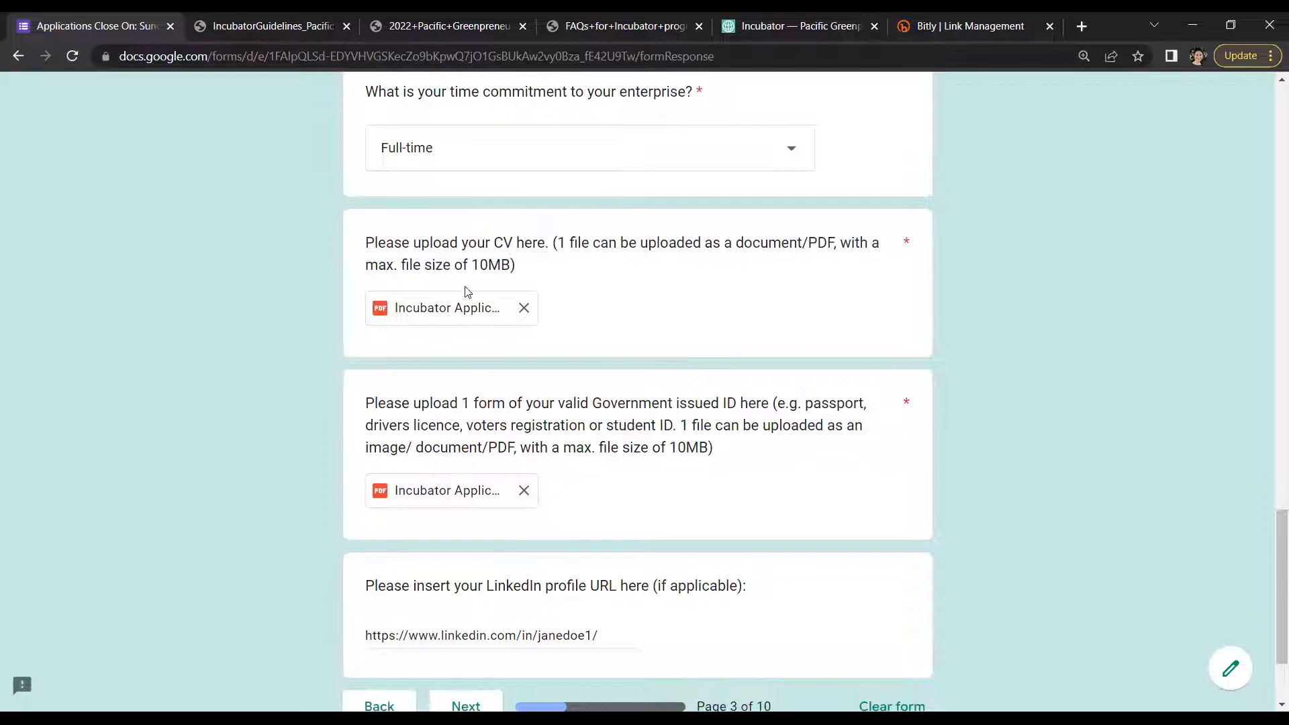
- Remove the file attached to the CV question and point out its one-file document/PDF requirement
click(522, 317)
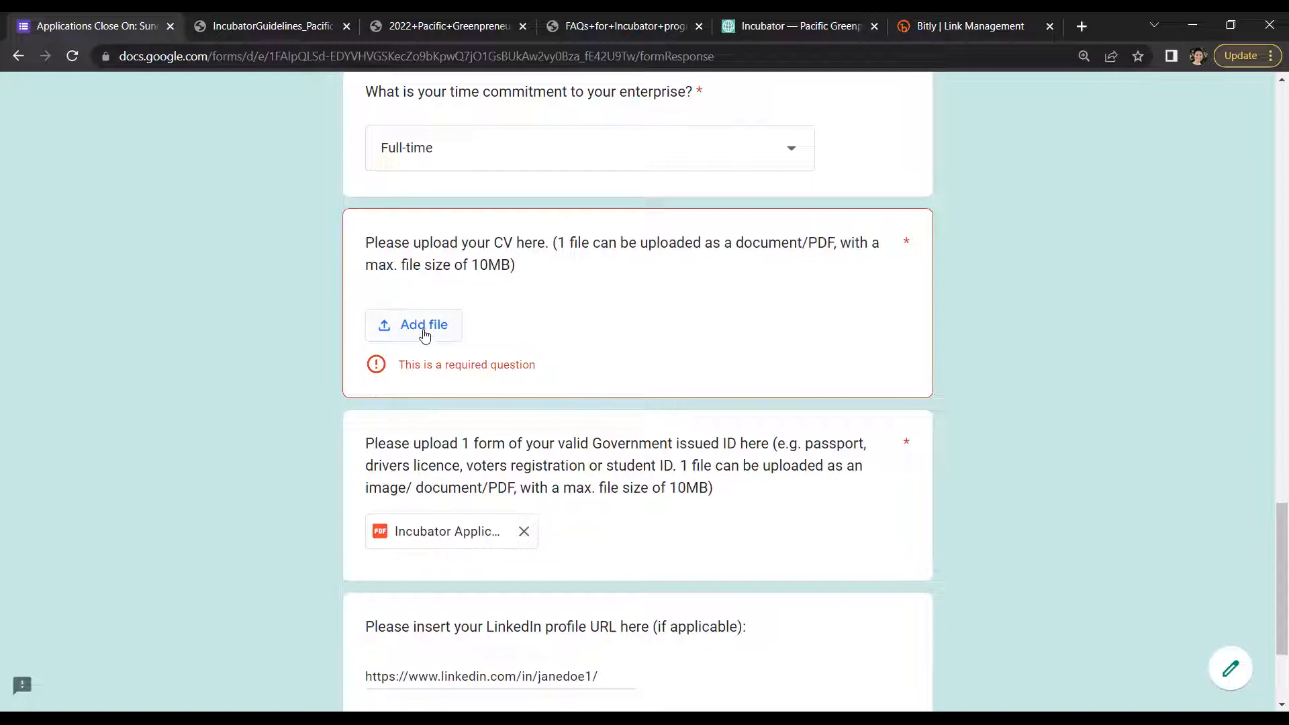
drag(559, 242, 802, 245)
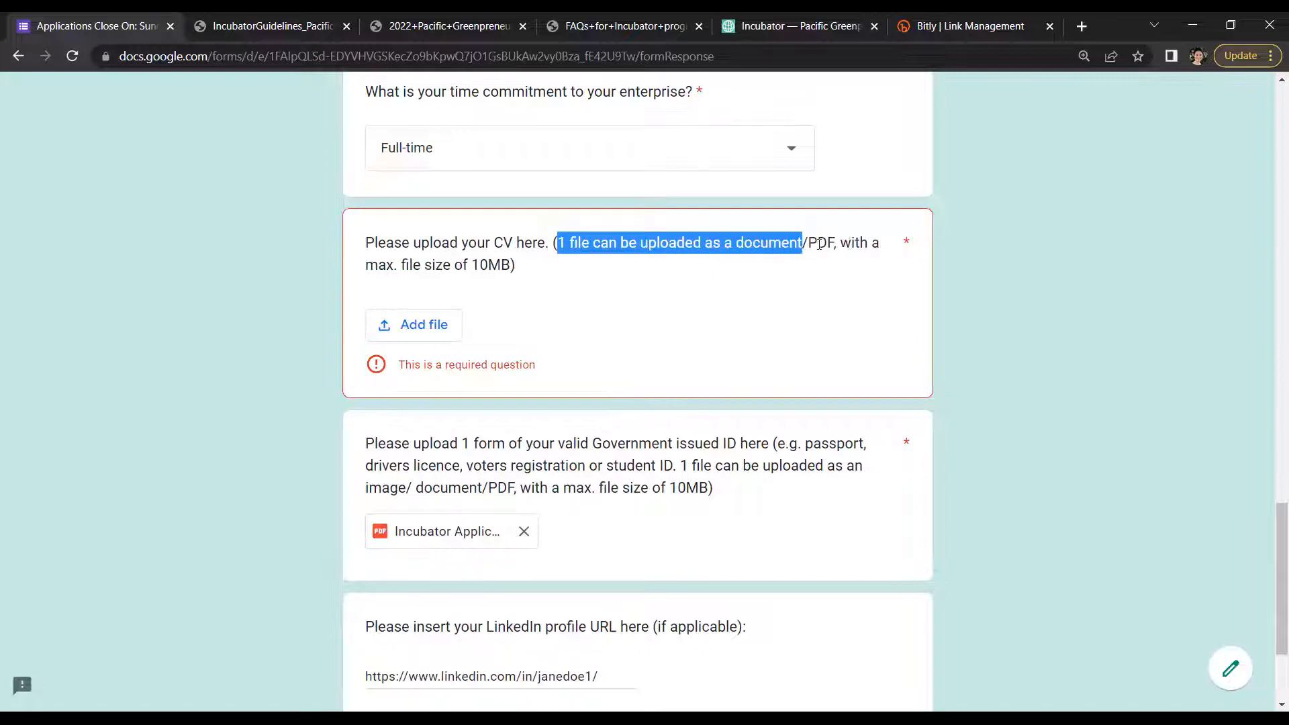
click(837, 241)
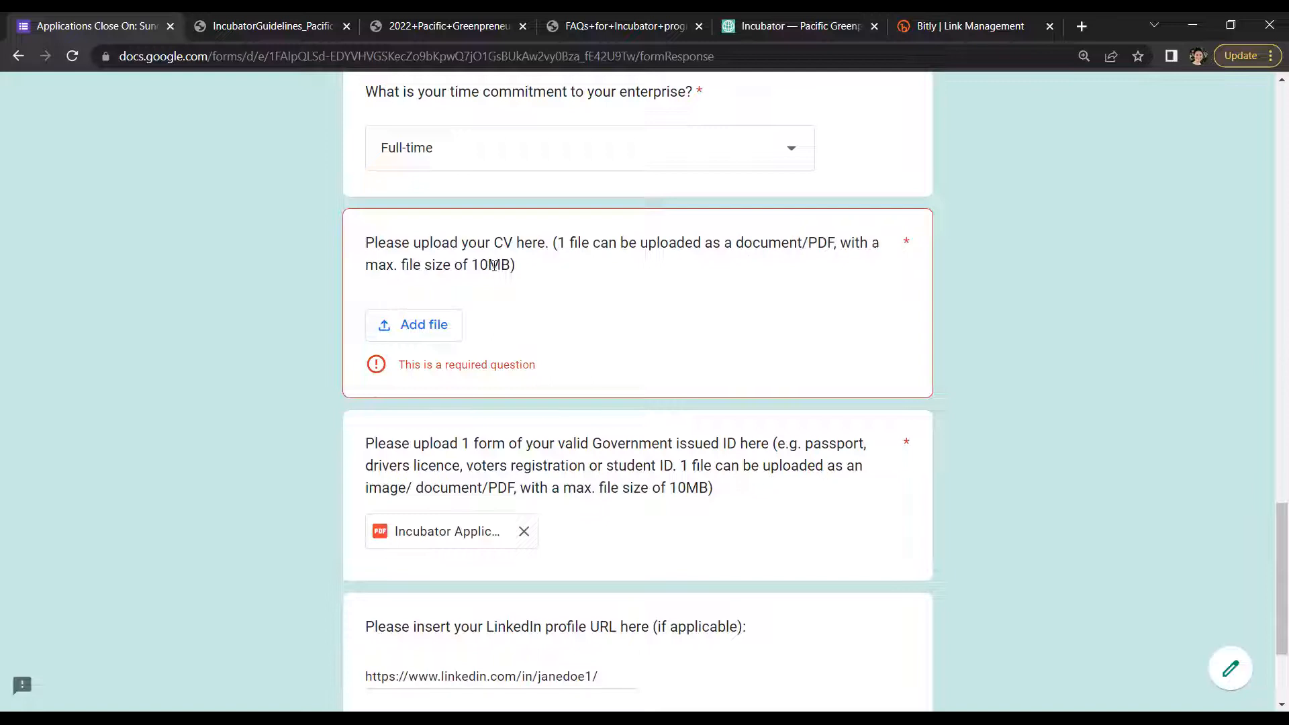
- Attach Incubator Applications open.pdf from the previously selected files to the CV question, and check the remaining questions on the page
click(431, 329)
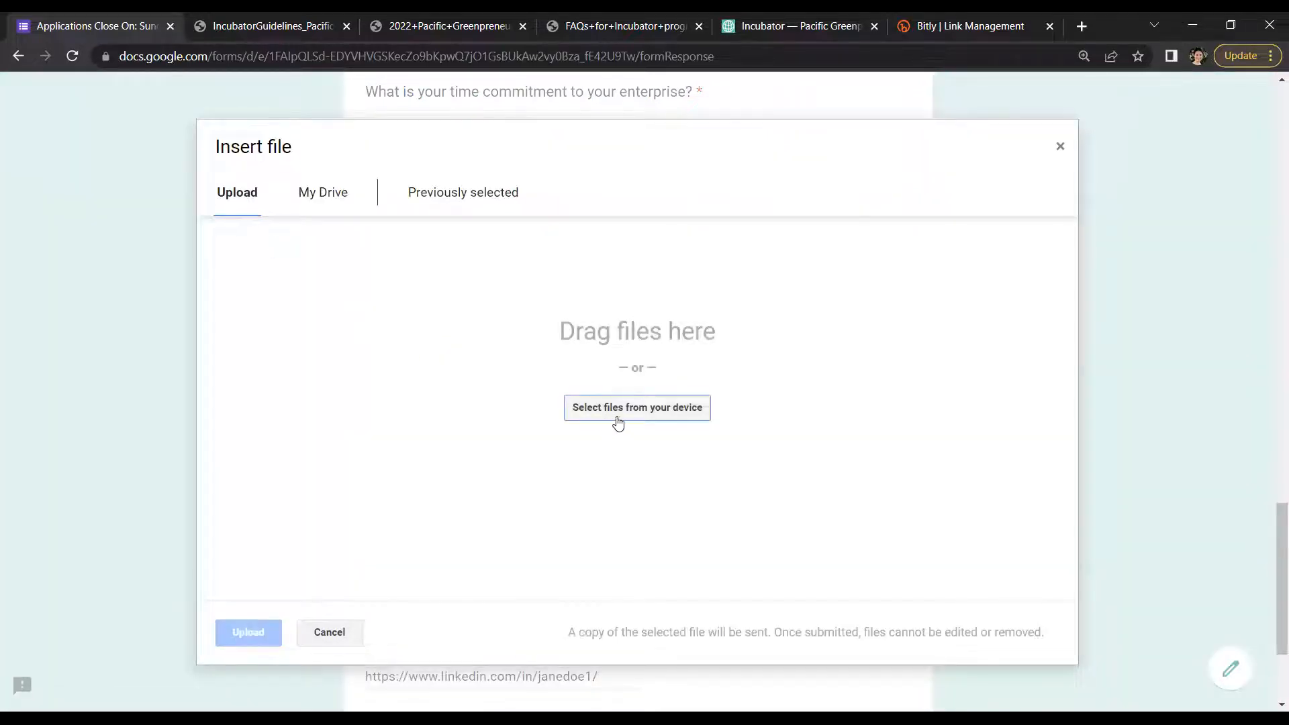
click(489, 201)
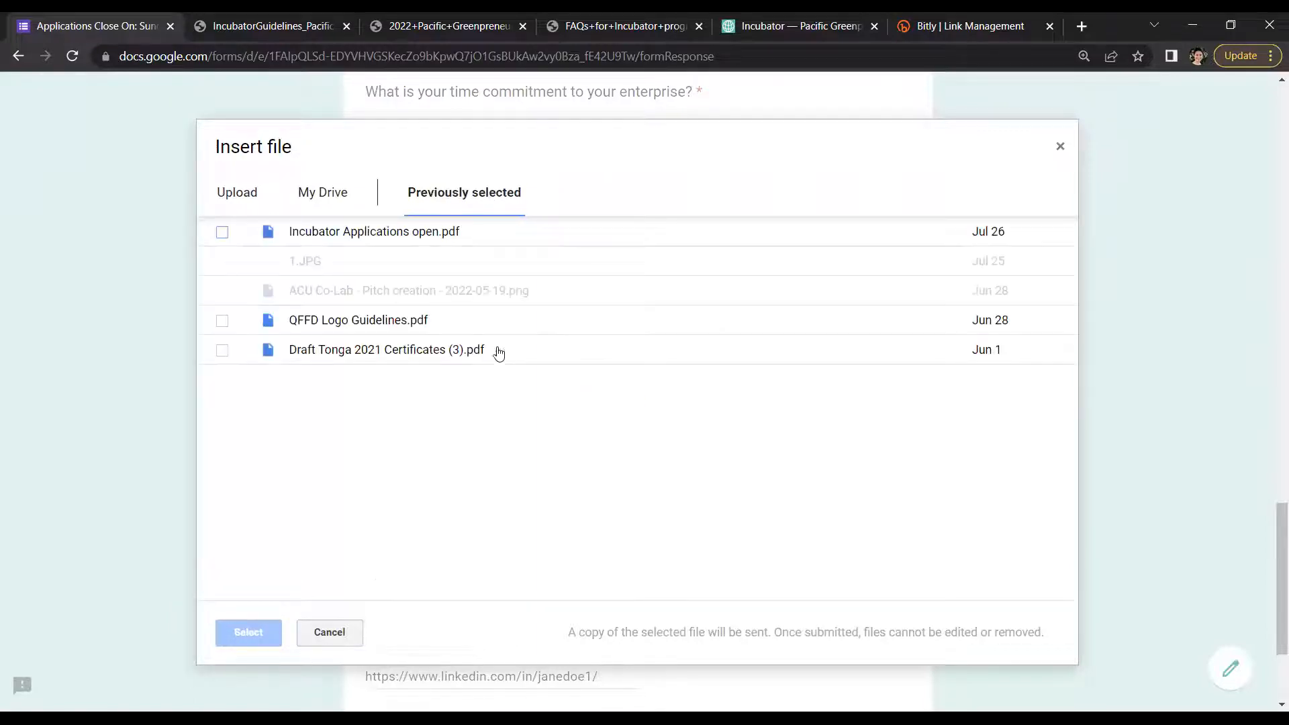
click(358, 234)
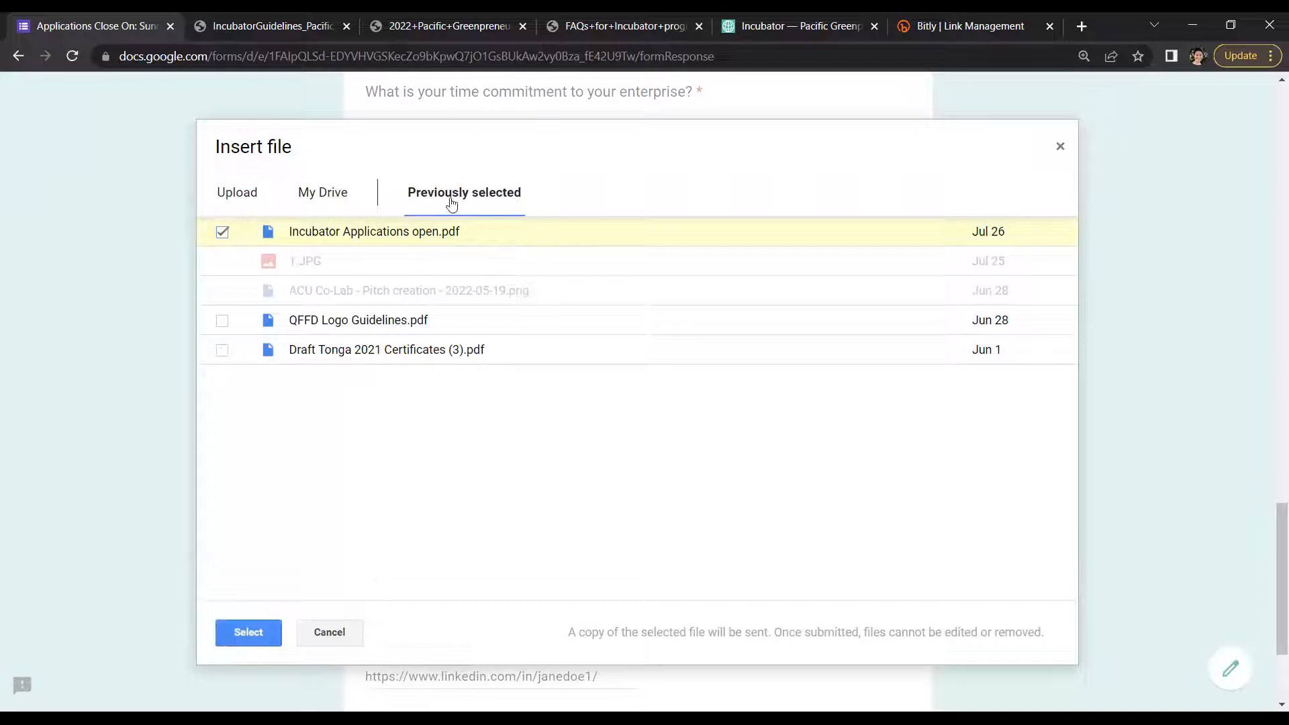
click(254, 634)
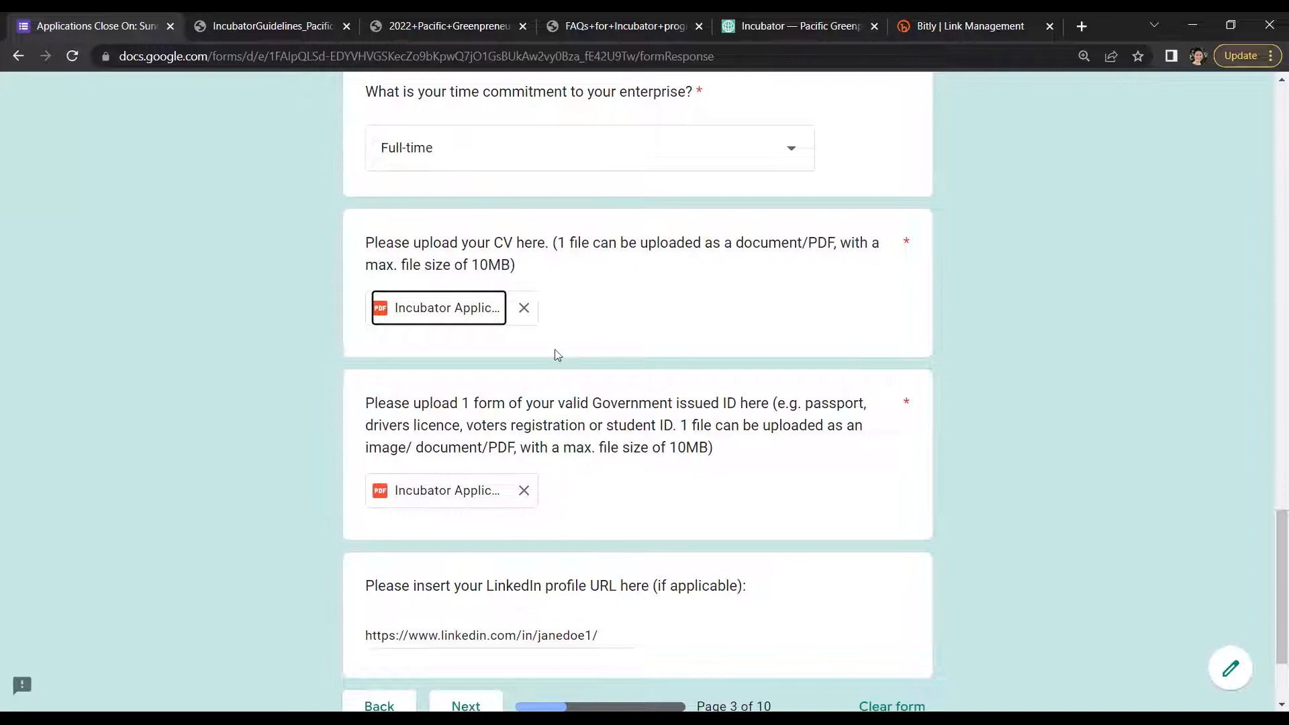
click(553, 420)
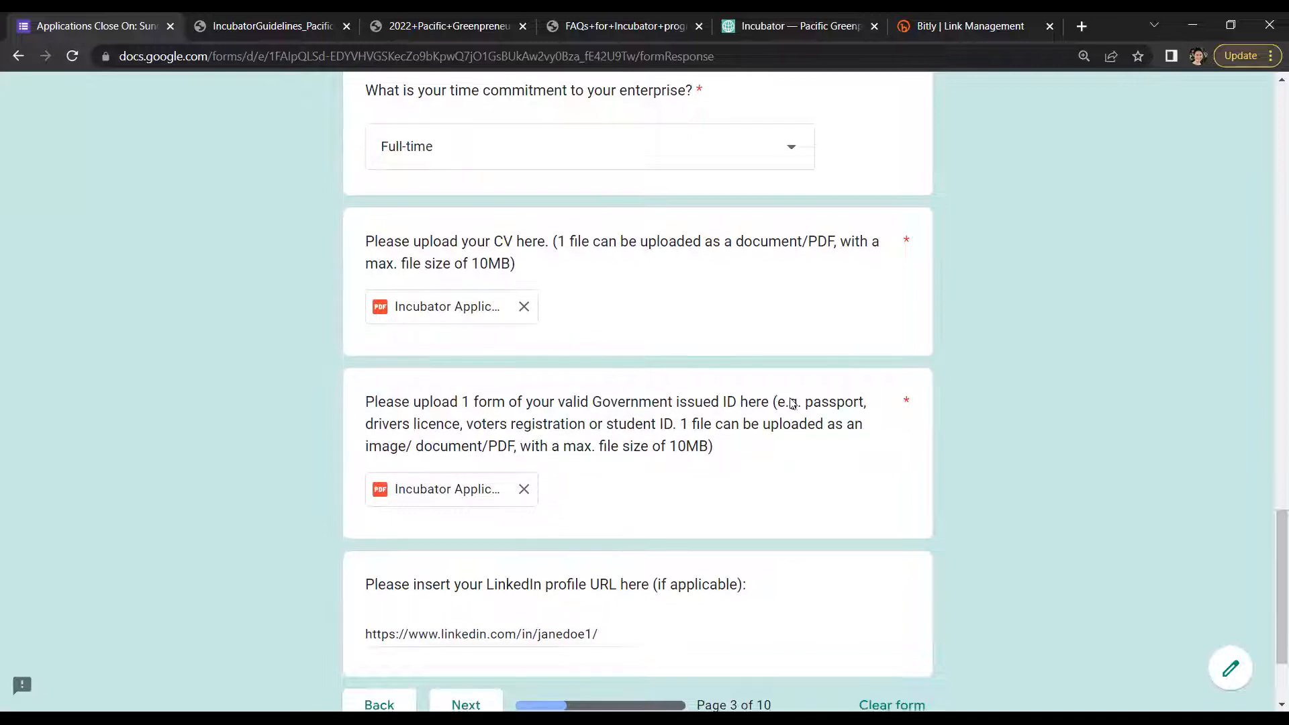
scroll(738, 396, down, 2)
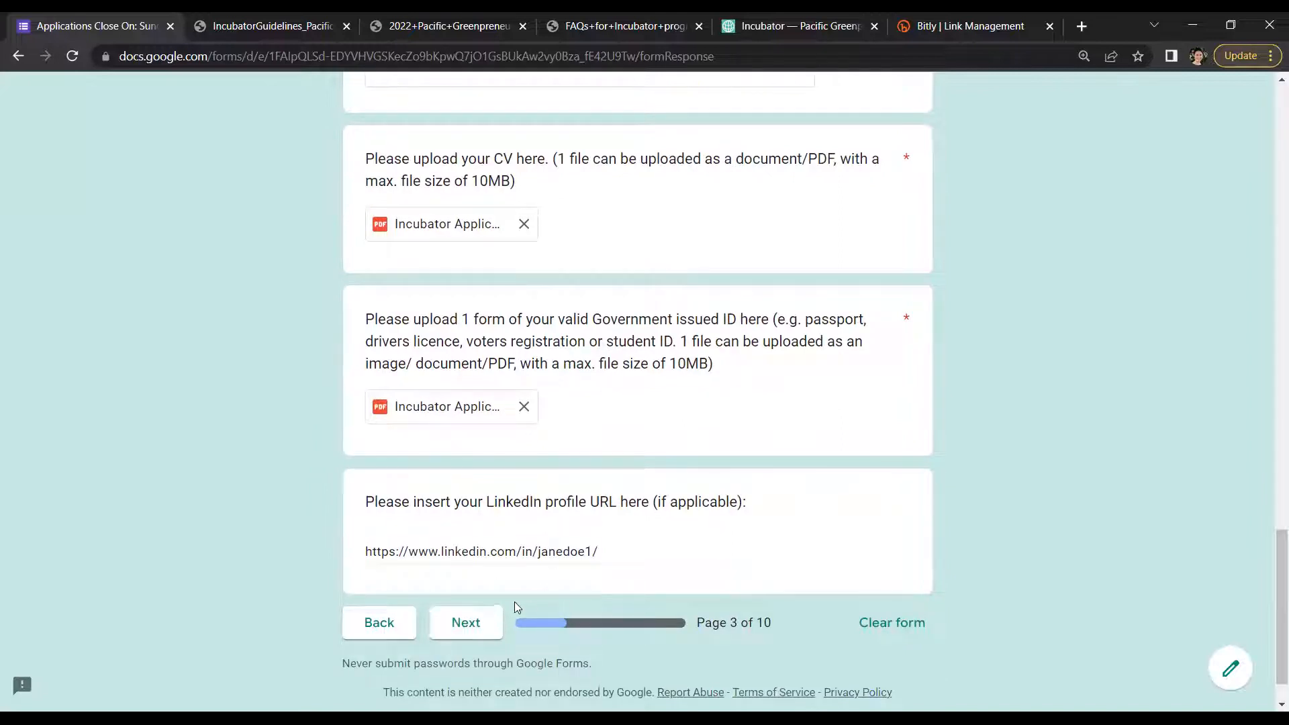
- Advance to section C, Your Green Enterprise Snapshot, and review the enterprise name, country and headquarters town answers
click(467, 623)
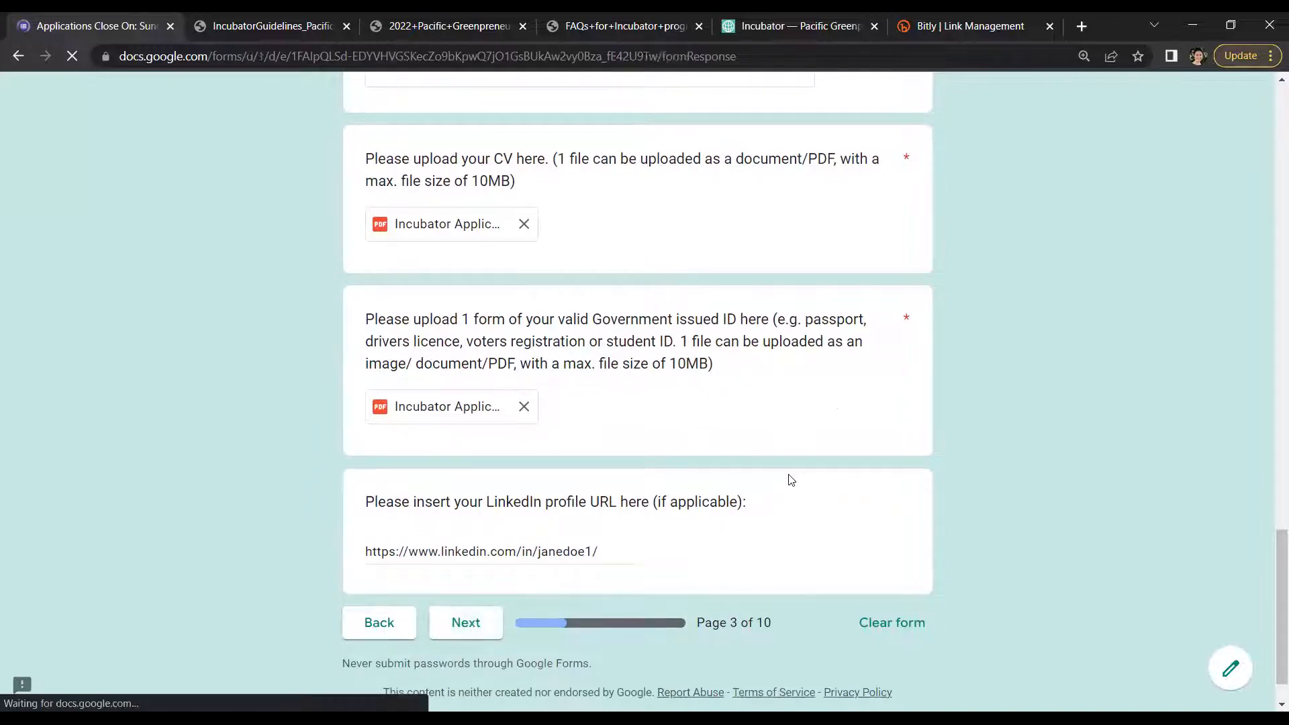
scroll(1016, 428, down, 1)
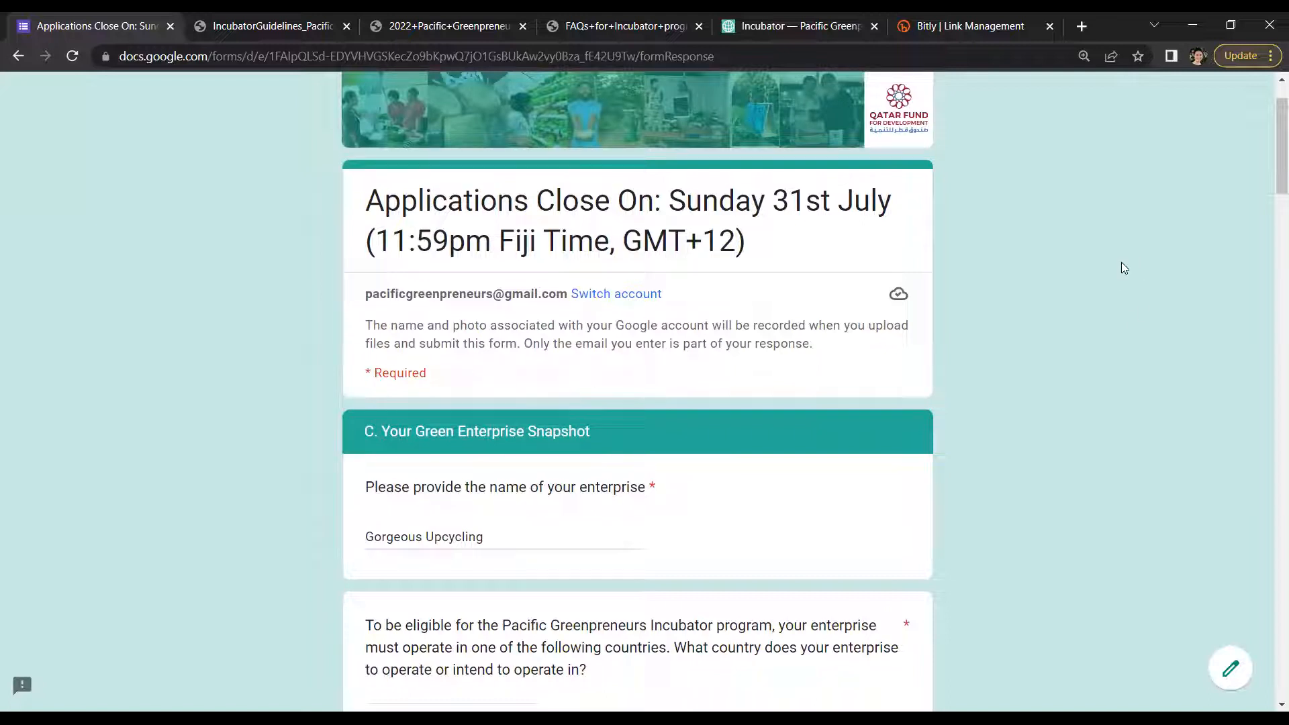
scroll(1127, 265, down, 1)
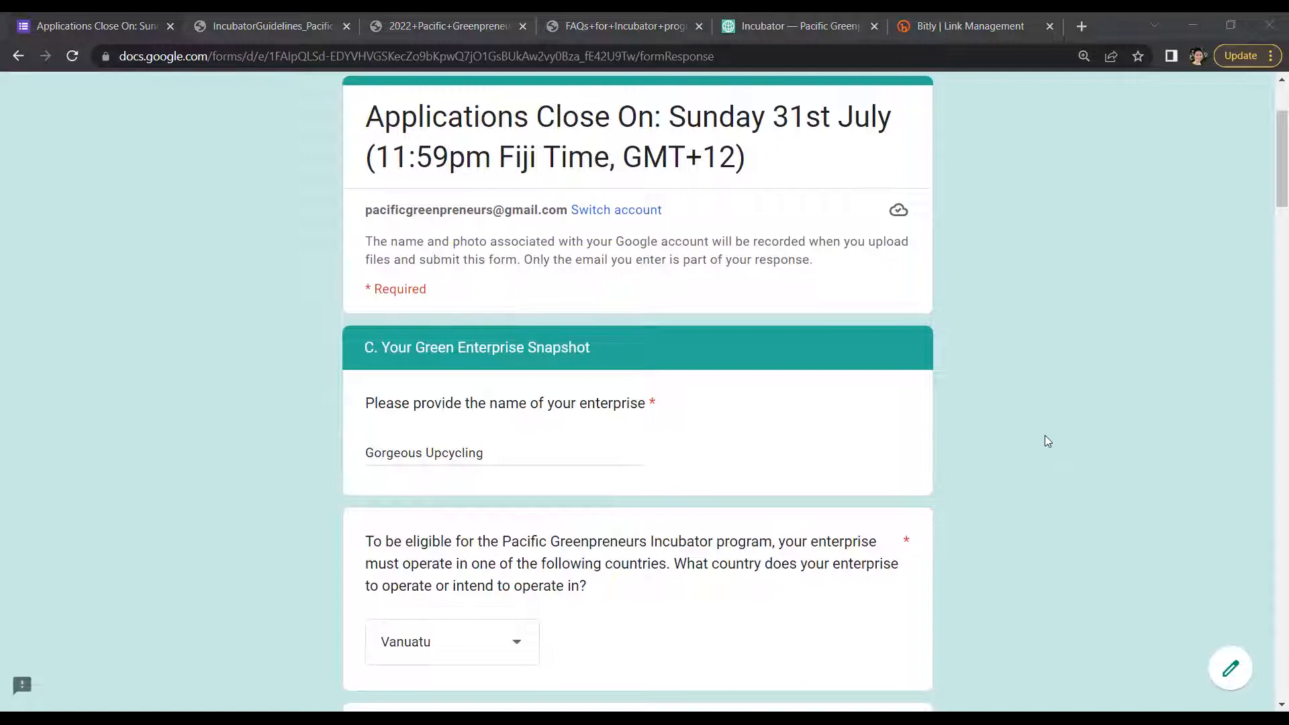
scroll(1000, 416, down, 2)
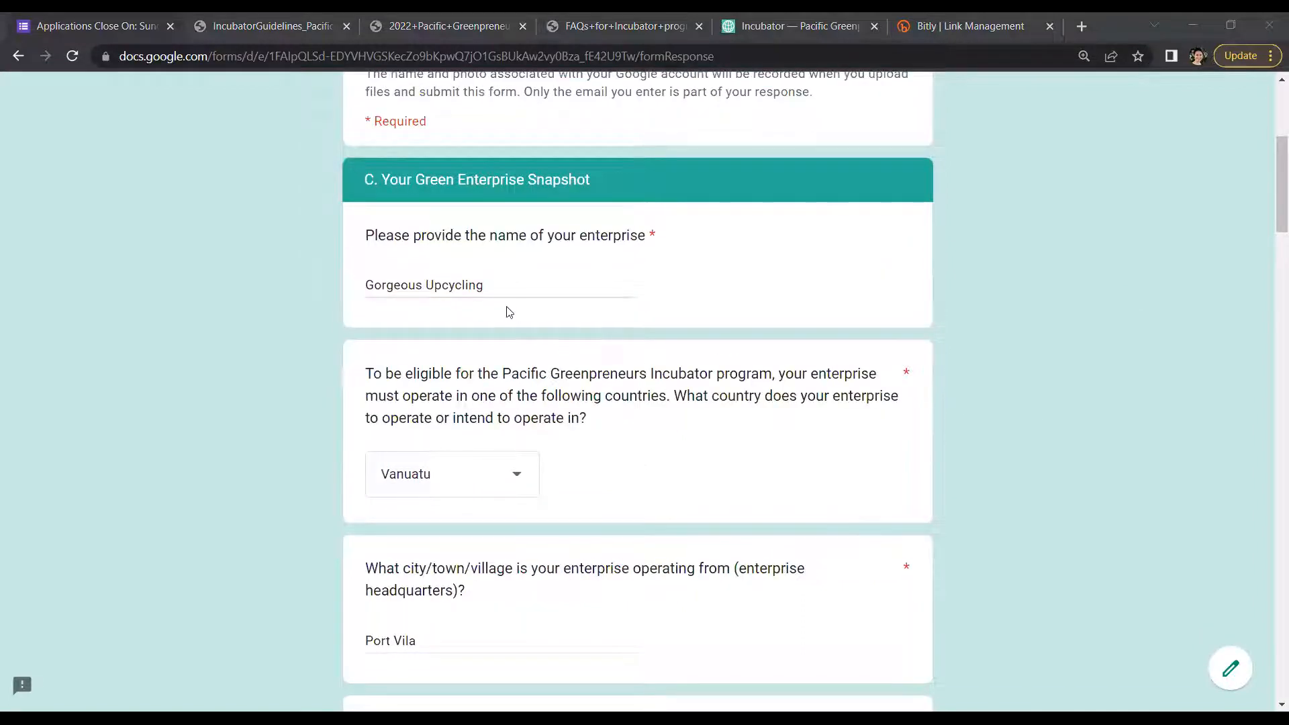
scroll(579, 371, down, 1)
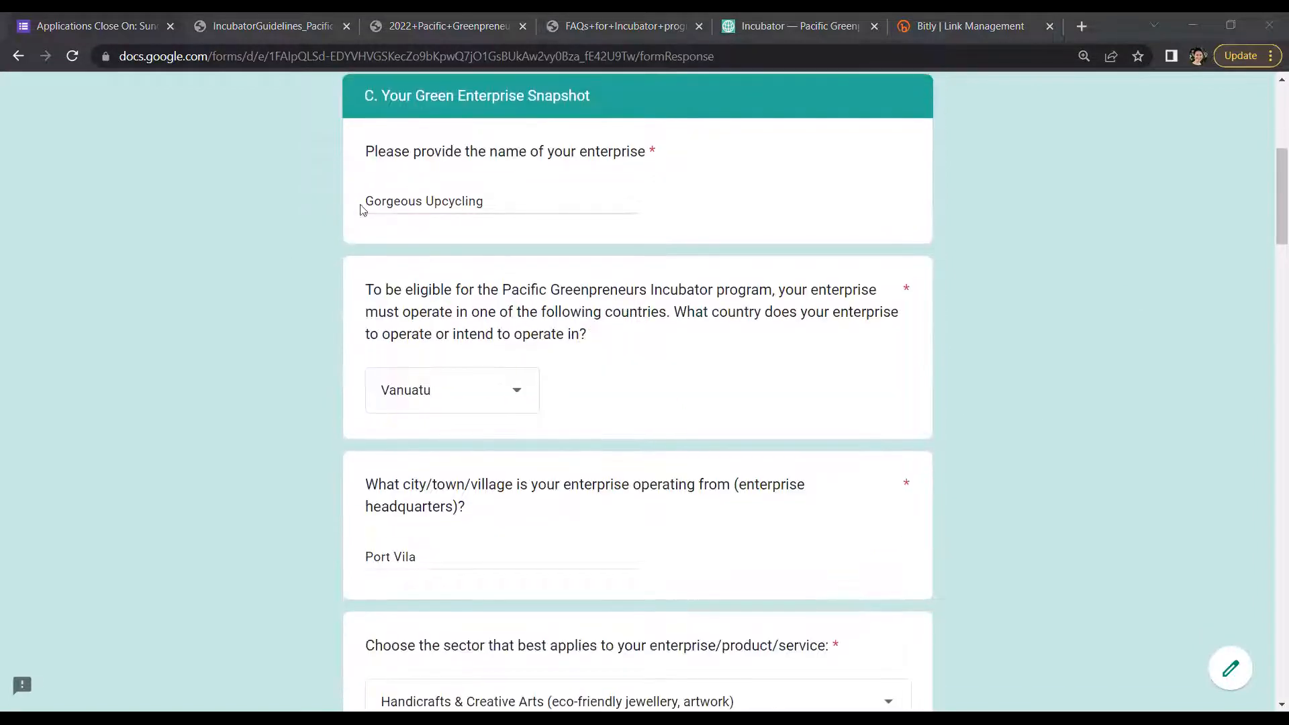
- Show the sector options and choose Handicrafts & Creative Arts (eco-friendly jewellery, artwork) as the enterprise's sector
scroll(926, 372, down, 5)
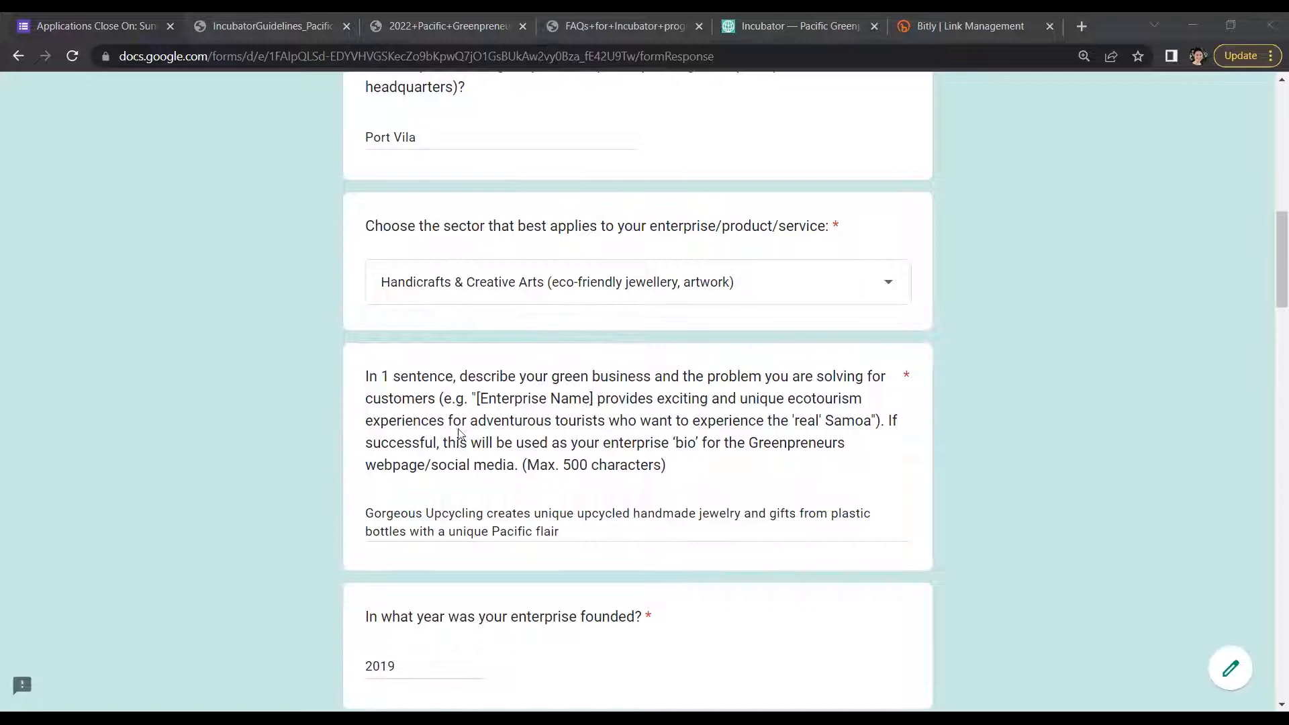
click(888, 288)
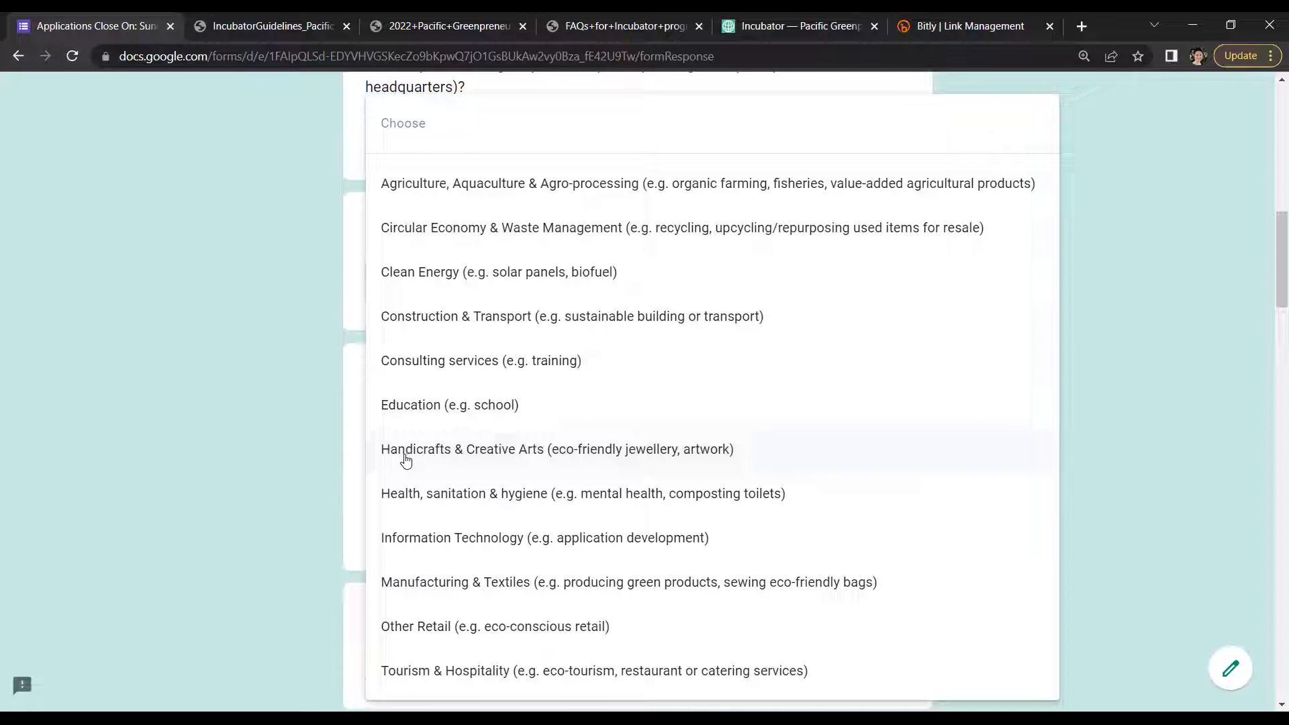
click(488, 459)
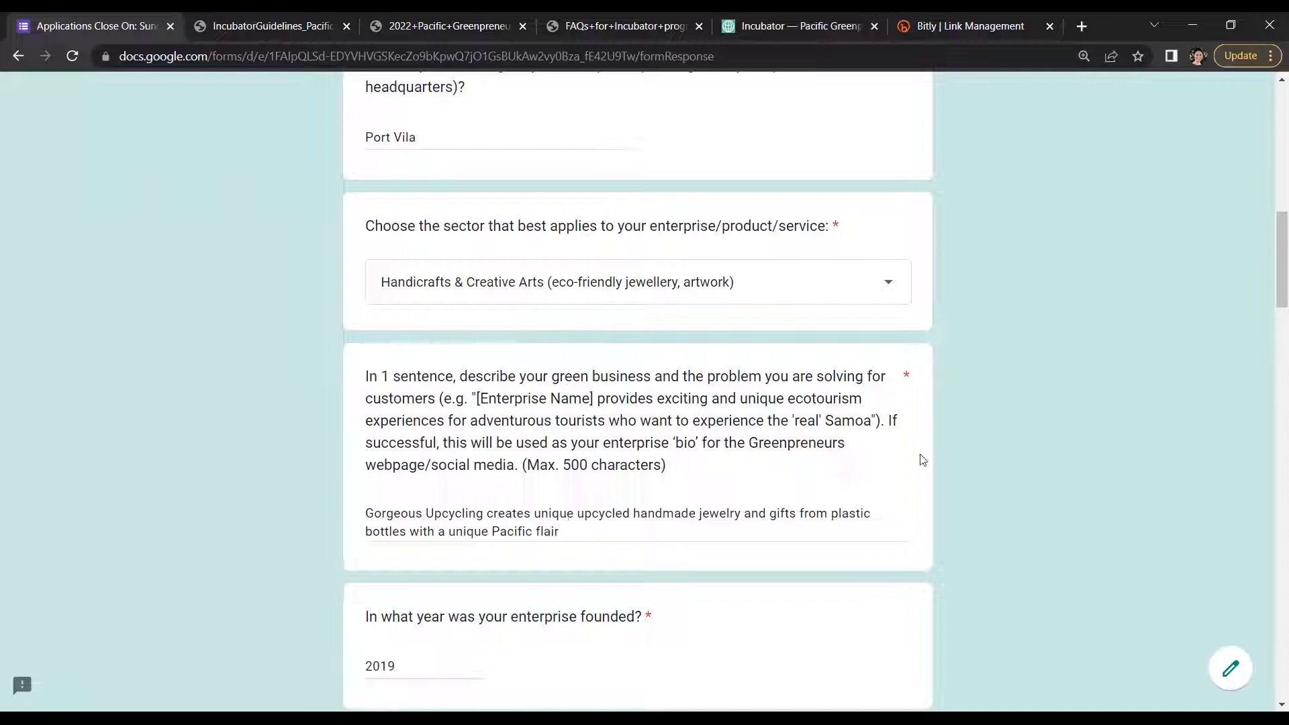
- Review the enterprise description and founding year, and check the answer options for whether the enterprise is formally registered
scroll(923, 434, down, 5)
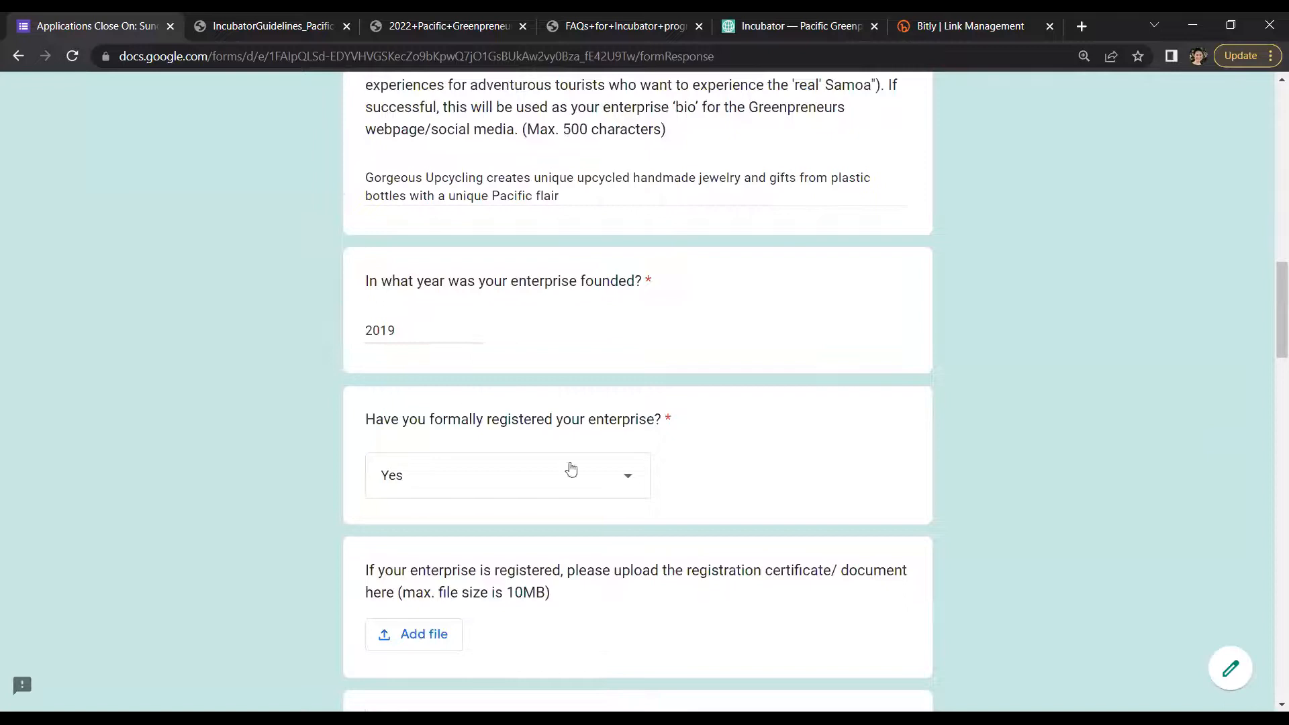
scroll(604, 430, down, 1)
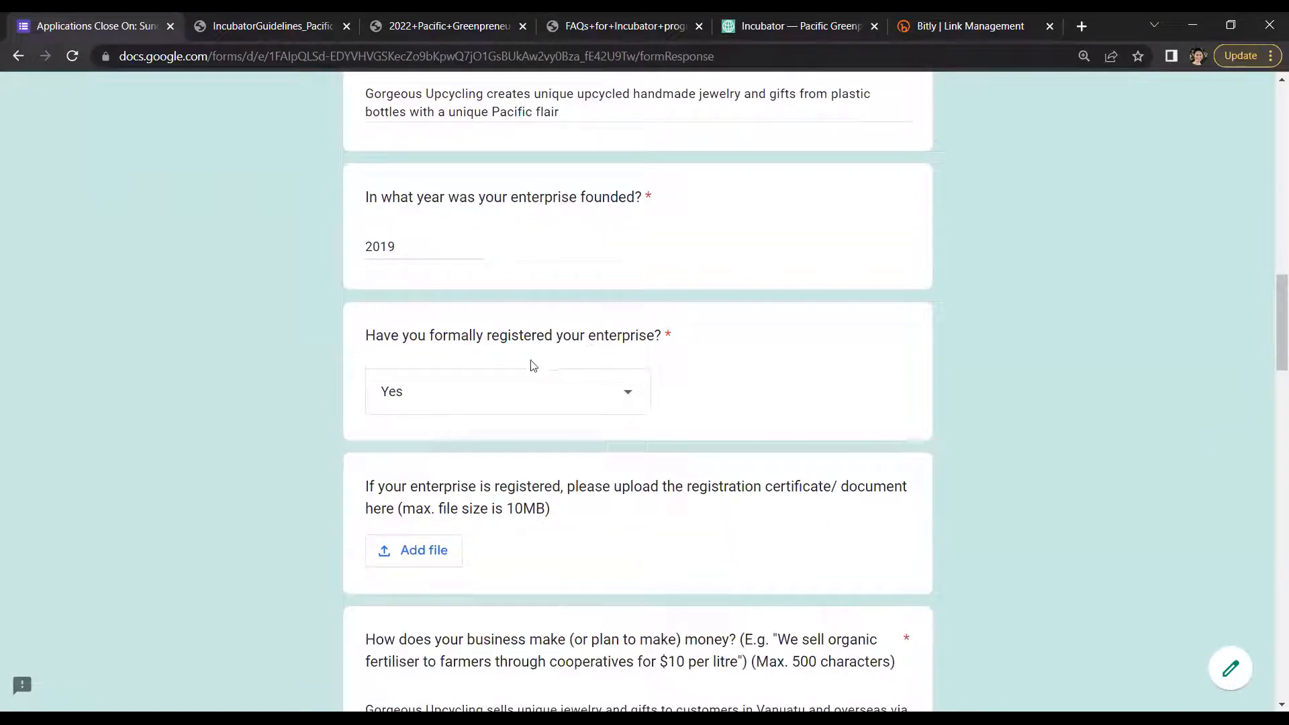
click(611, 397)
click(430, 436)
- Review the answers on registration certificate, income model, business bank account, paid employees and subsidiary status
scroll(517, 544, down, 5)
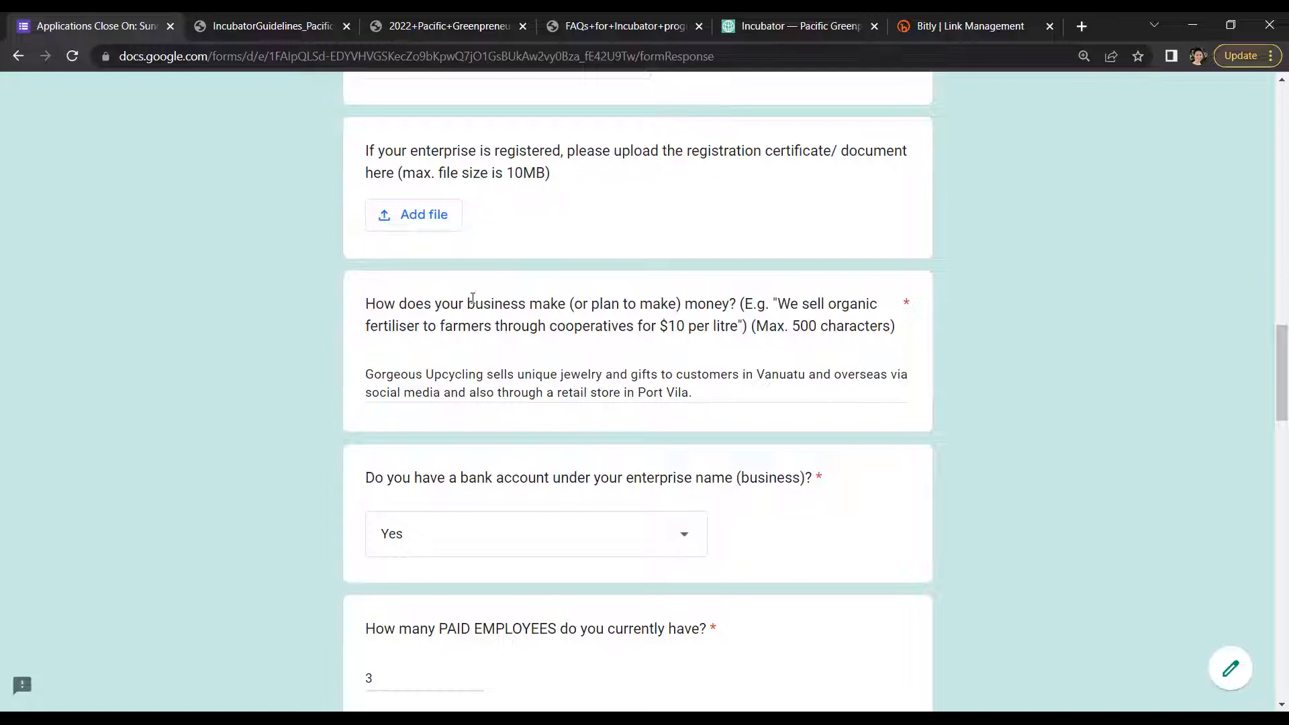
scroll(455, 397, down, 4)
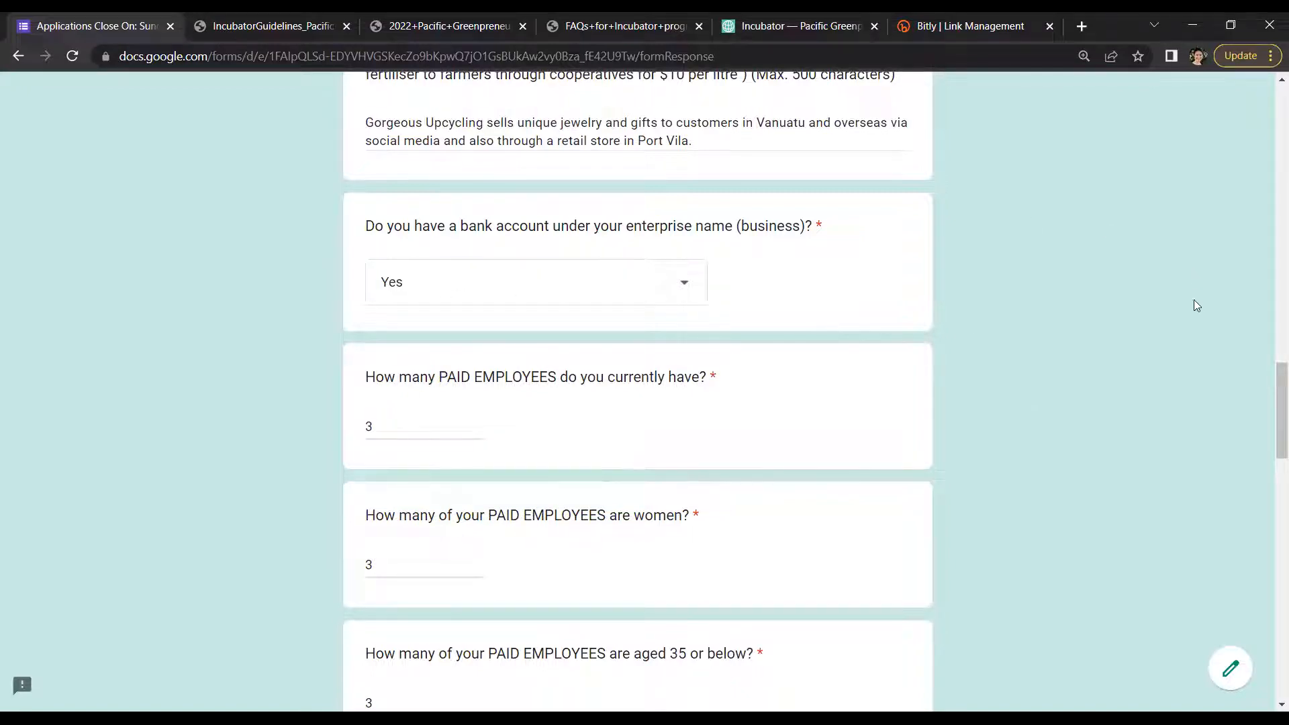
scroll(1168, 282, down, 6)
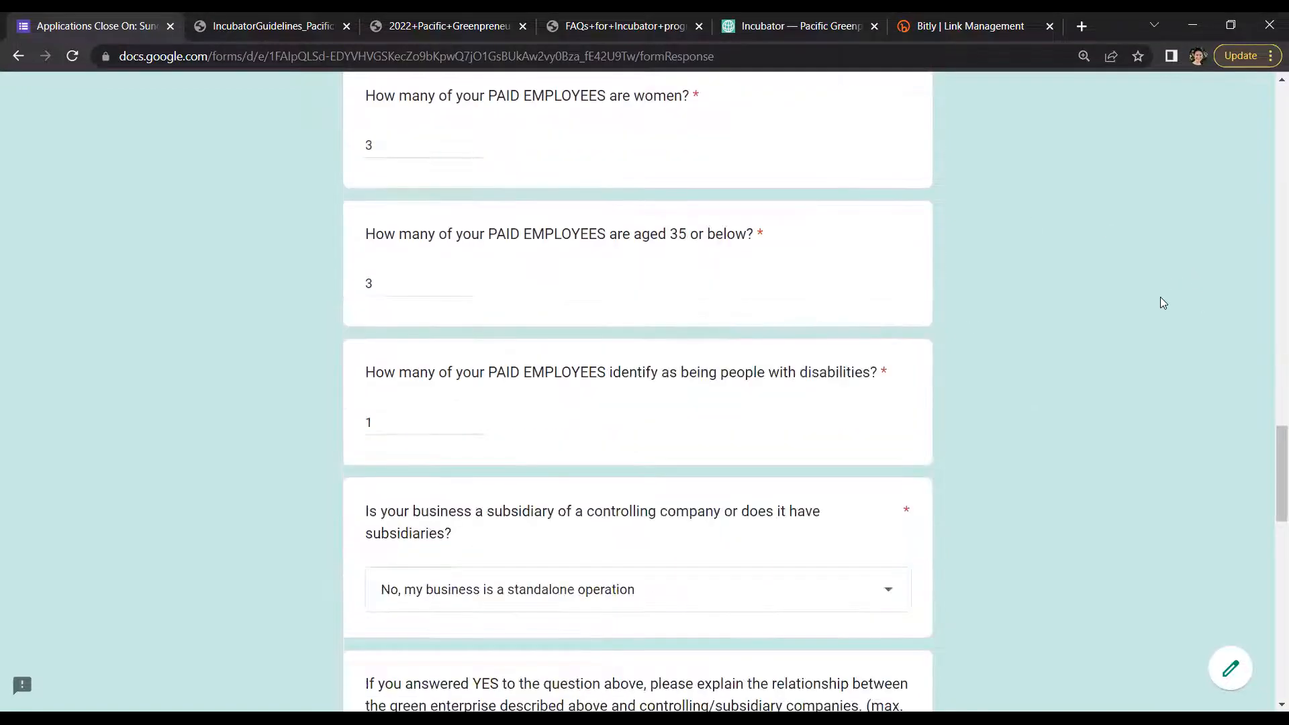
scroll(1126, 398, down, 3)
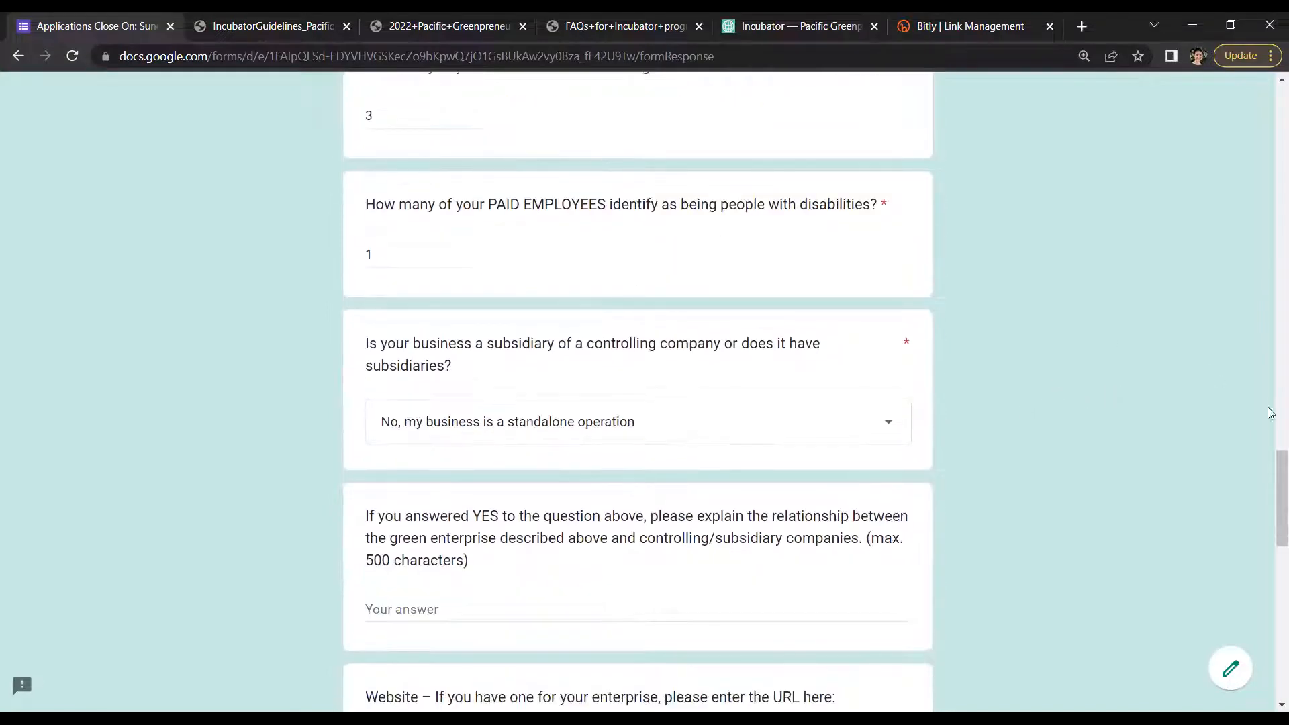
scroll(1166, 432, down, 3)
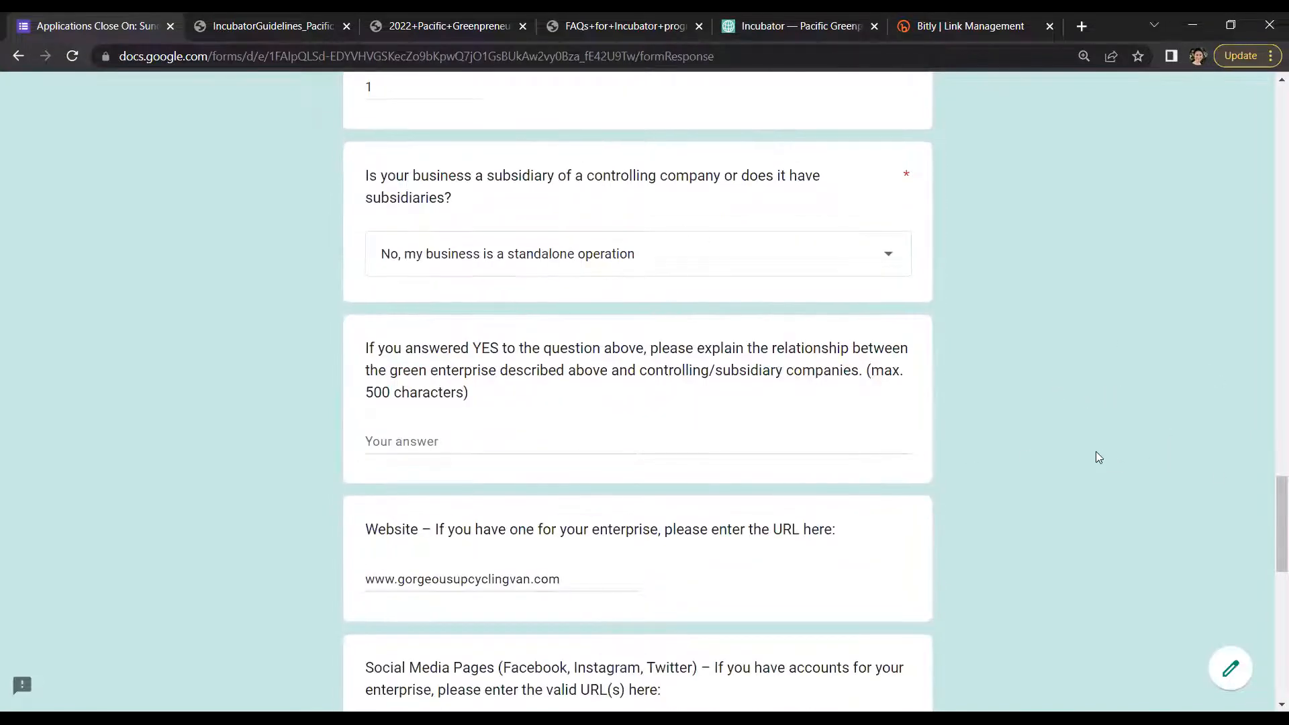
- Review the website and social media answers and the upload questions for team photo, optional video and other relevant documents
scroll(1059, 446, down, 3)
scroll(1047, 441, down, 6)
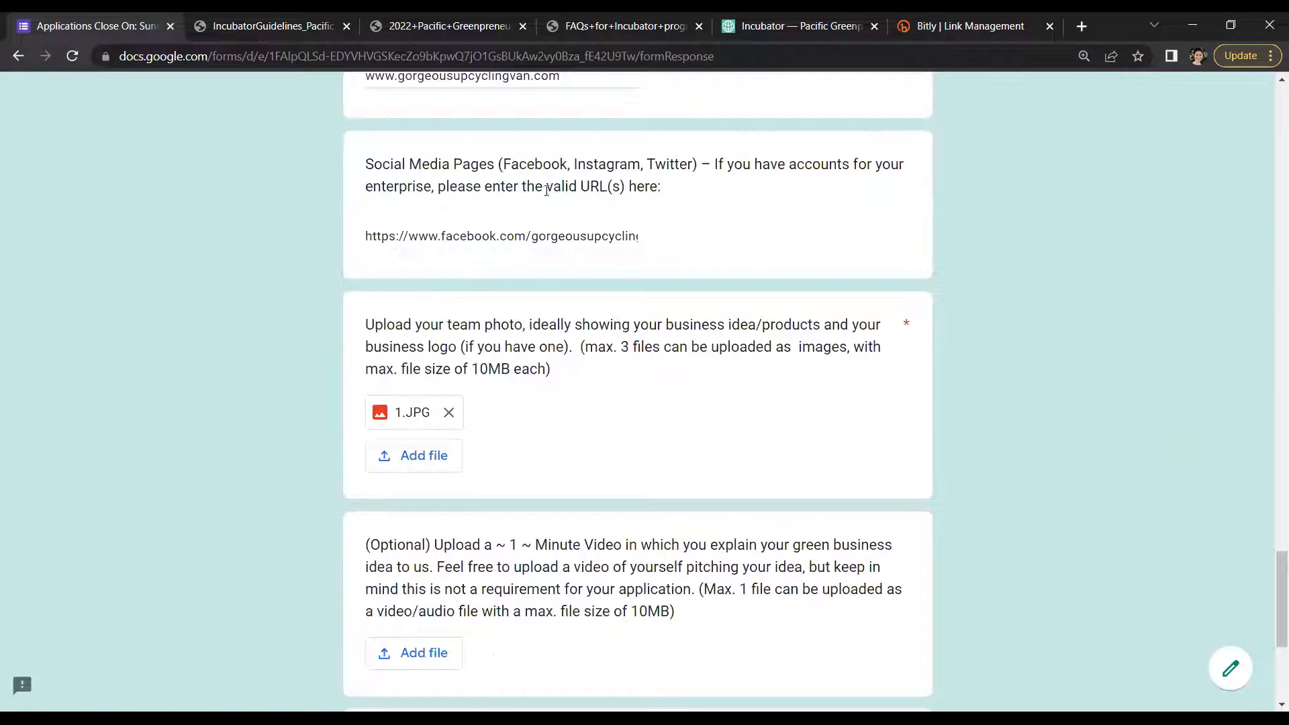
scroll(1118, 390, down, 2)
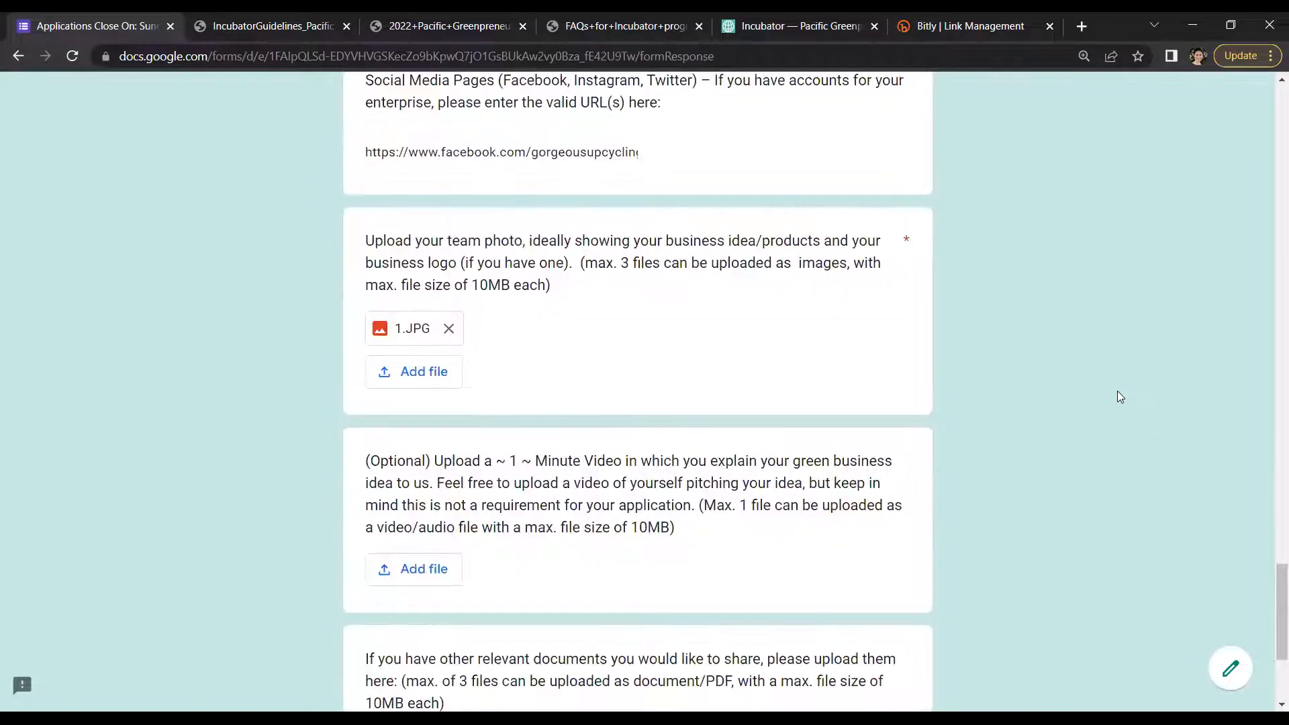
scroll(1115, 391, down, 2)
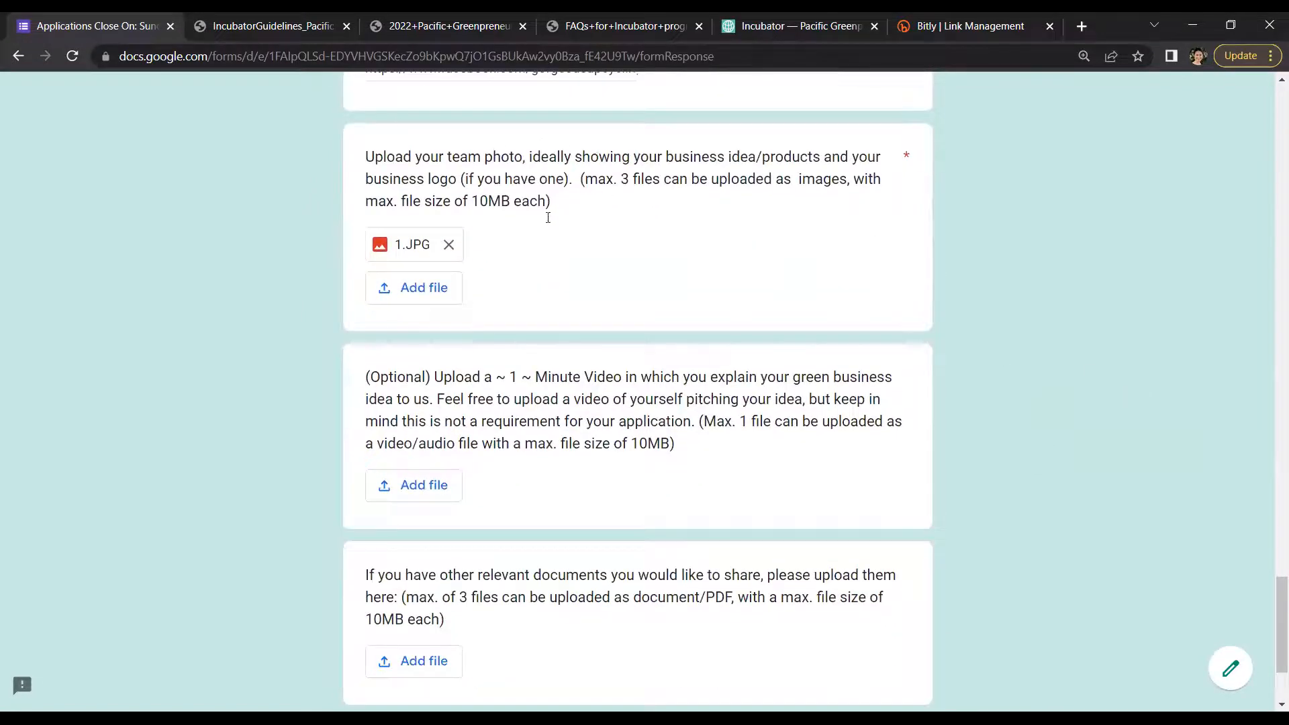
scroll(635, 460, down, 1)
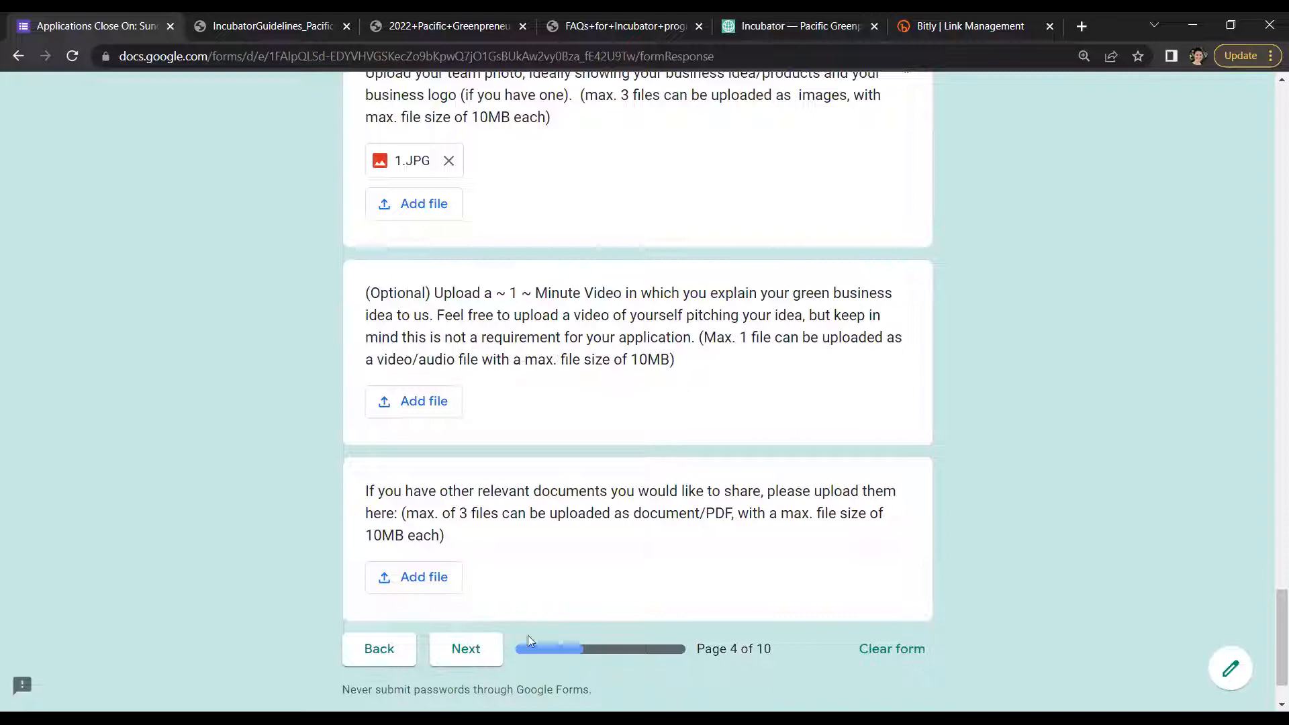
- Advance to section D, Green Focus, and review the answers on the environmental or social issue and the passion for solving it
click(467, 649)
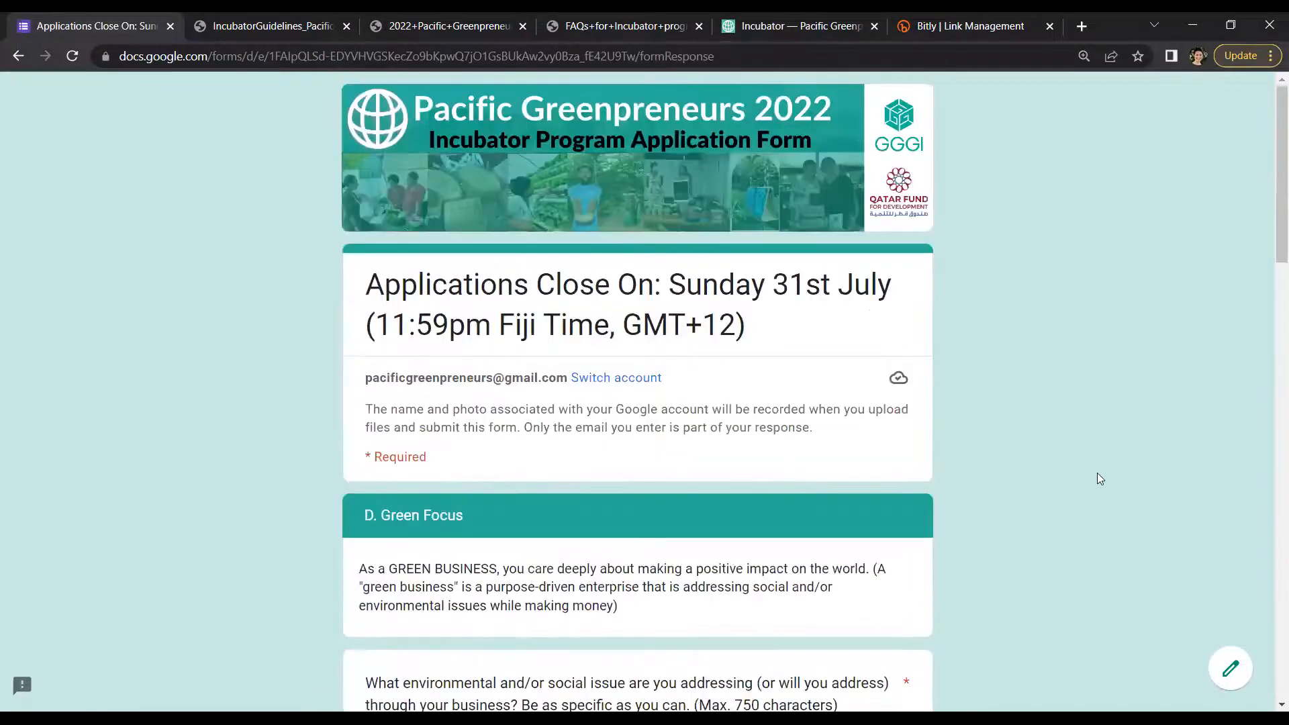
scroll(1102, 464, down, 1)
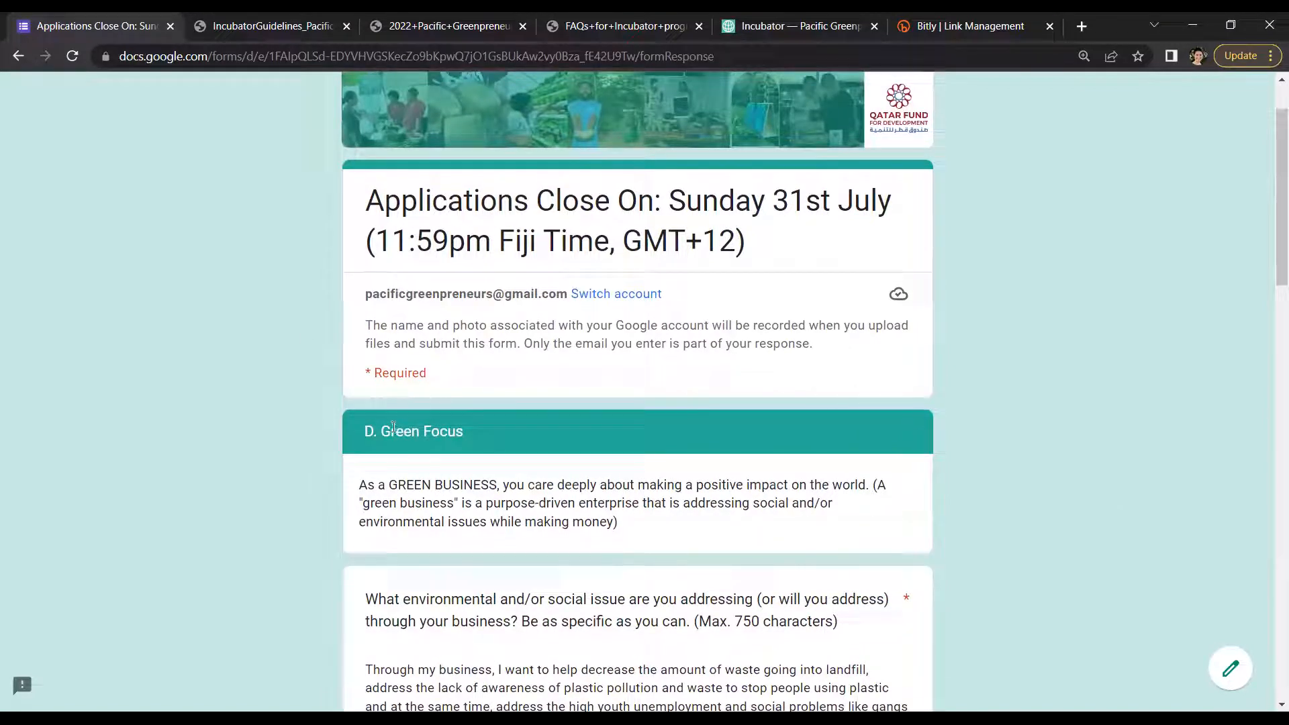
scroll(1119, 374, down, 3)
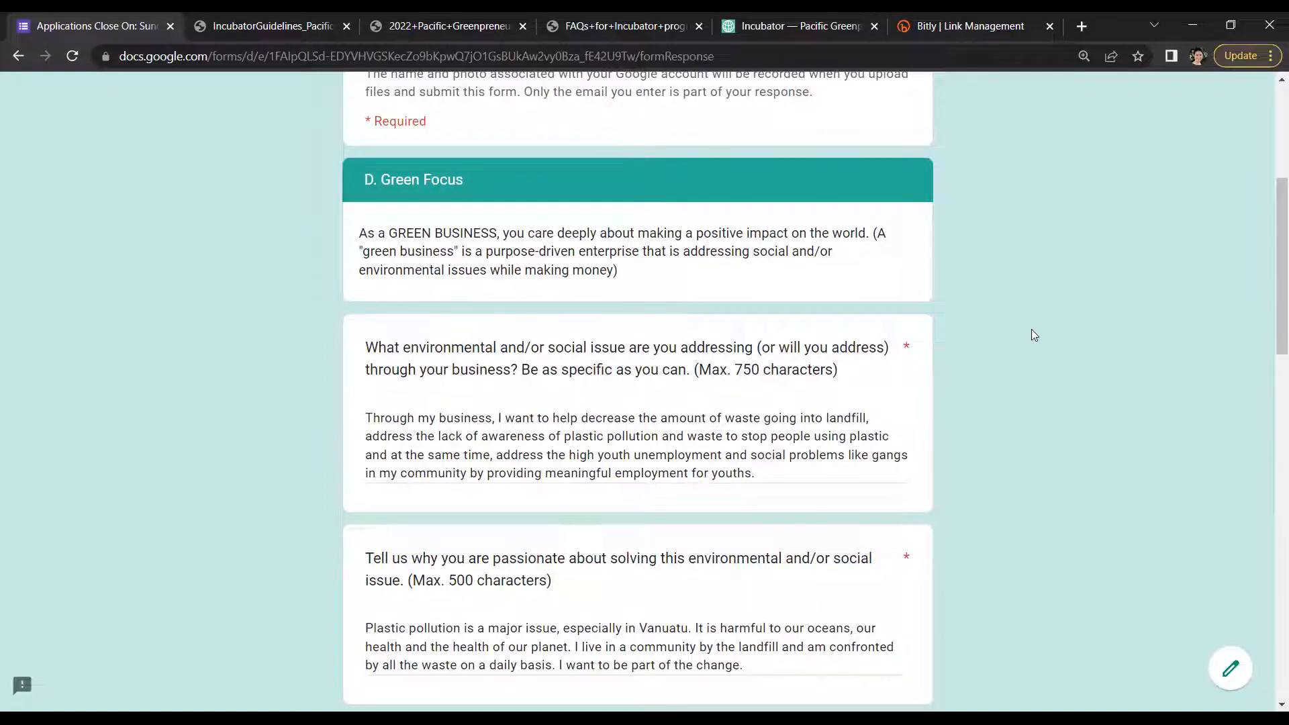
scroll(926, 339, down, 4)
scroll(1018, 364, up, 1)
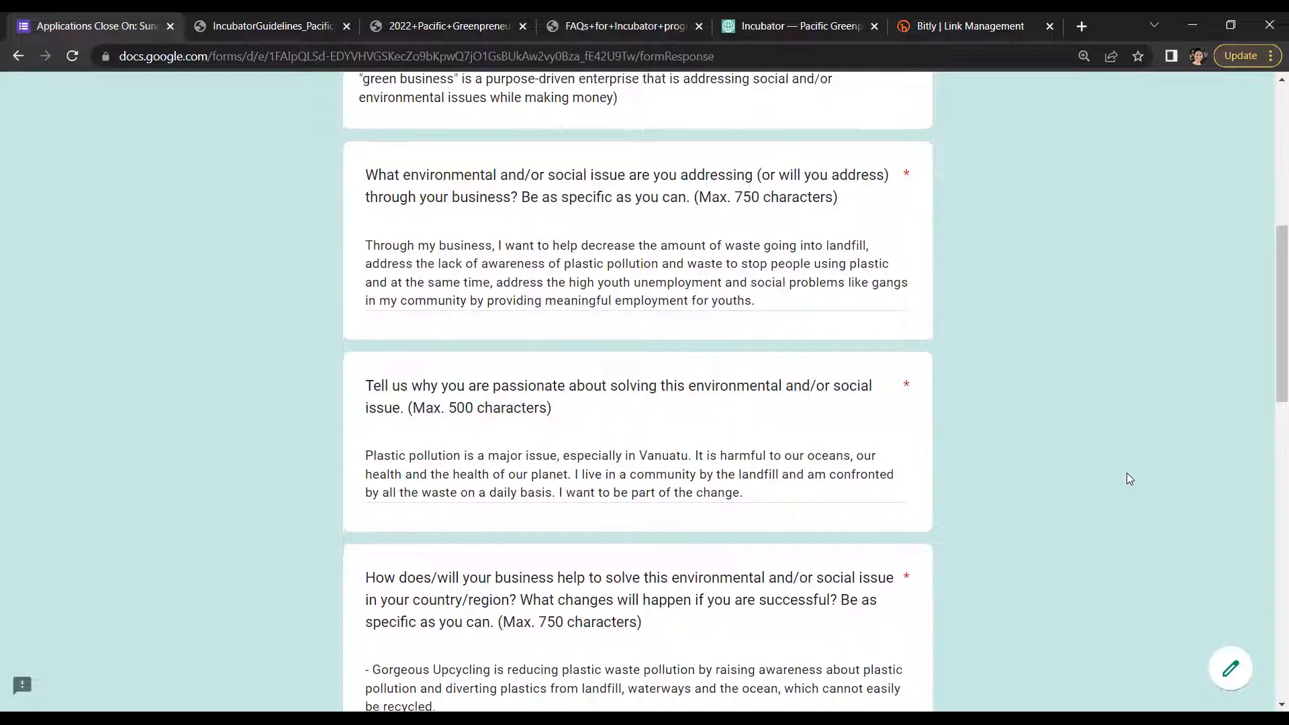
- Highlight the prompt "What changes will happen if you are successful?" to point it out, and clear the highlight
scroll(1126, 472, down, 2)
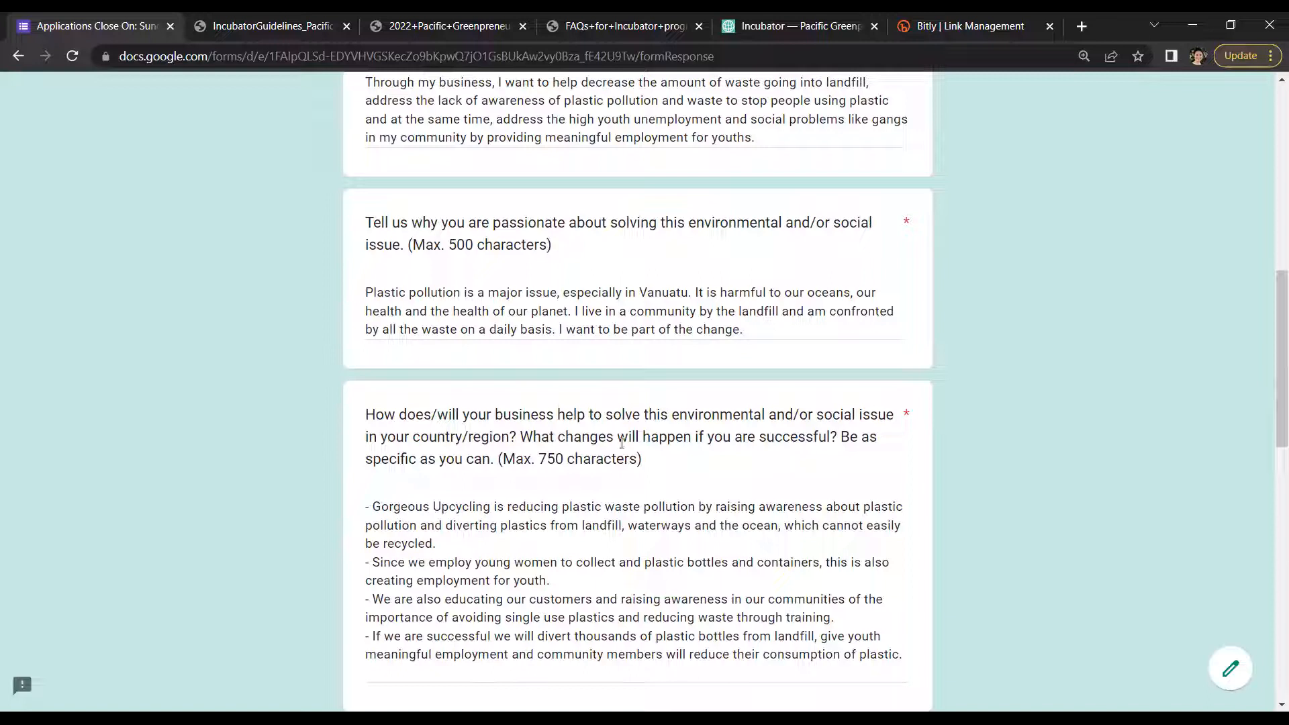
drag(521, 436, 840, 437)
click(747, 617)
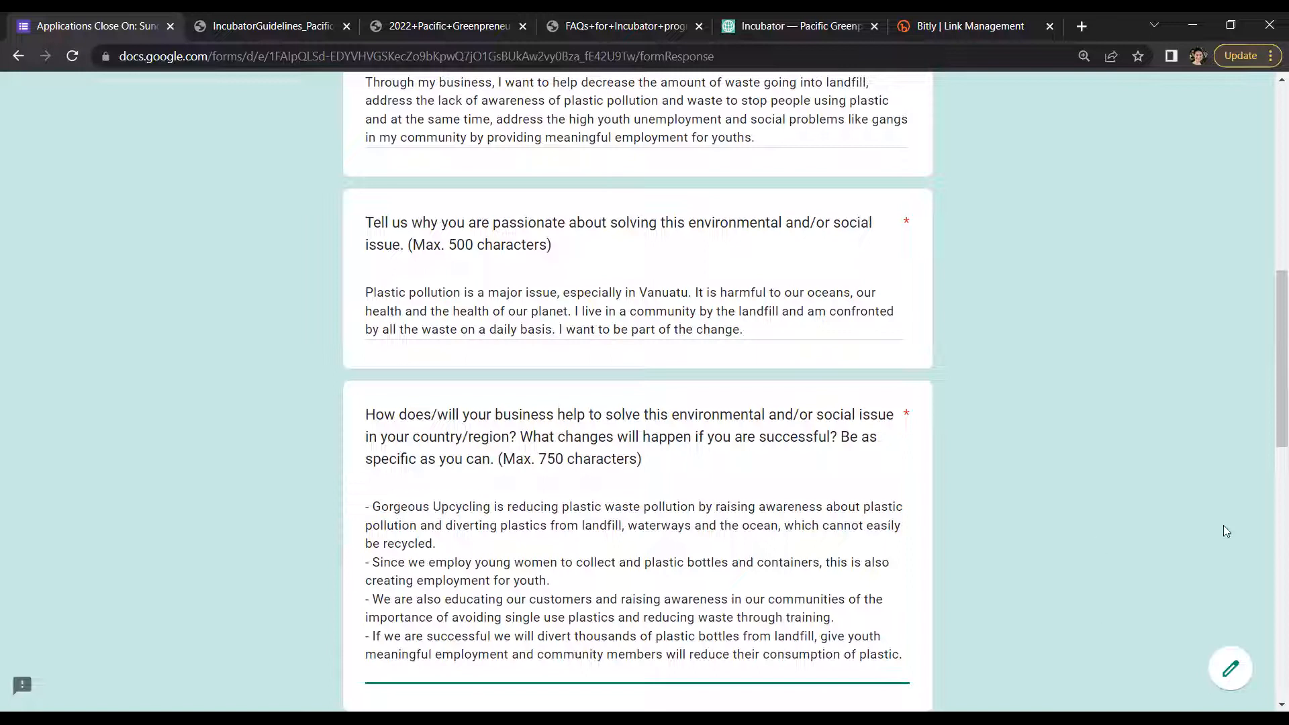
- Review the remaining Green Focus answers on solving the issue, business differentiation, groups supported or employed, and work with those groups
scroll(1206, 505, down, 1)
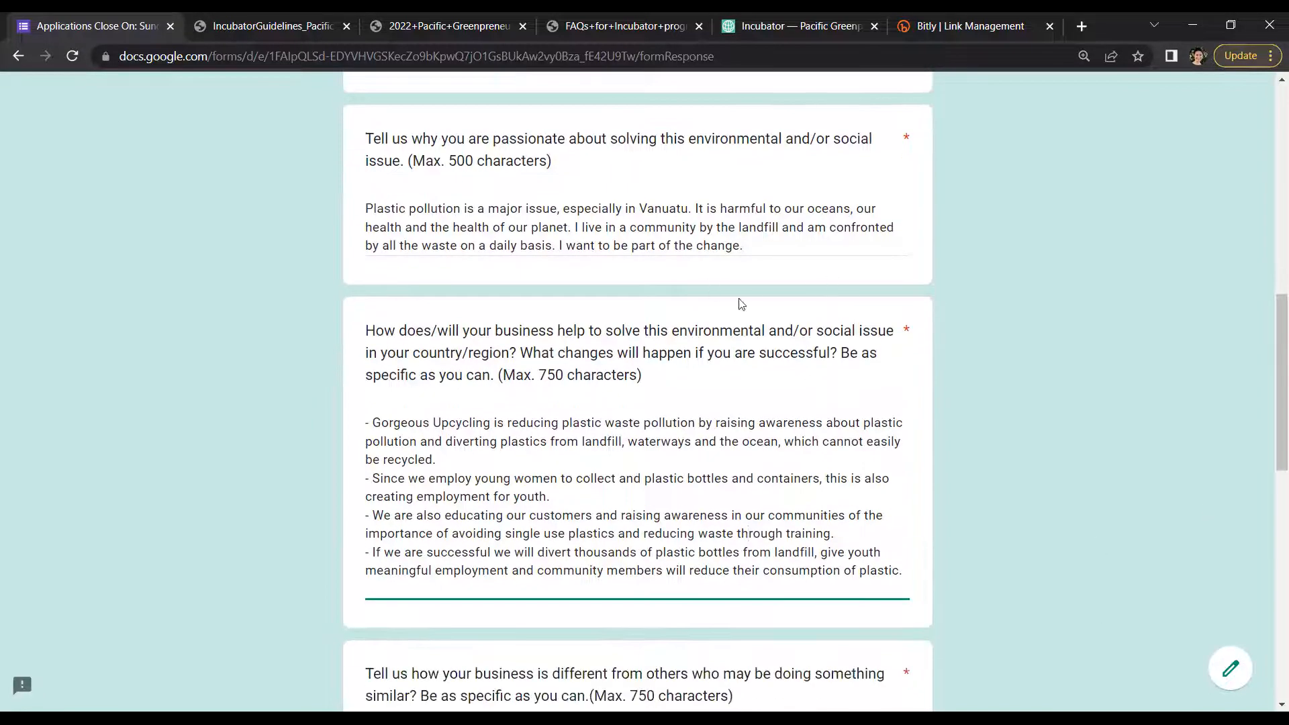
scroll(977, 410, down, 4)
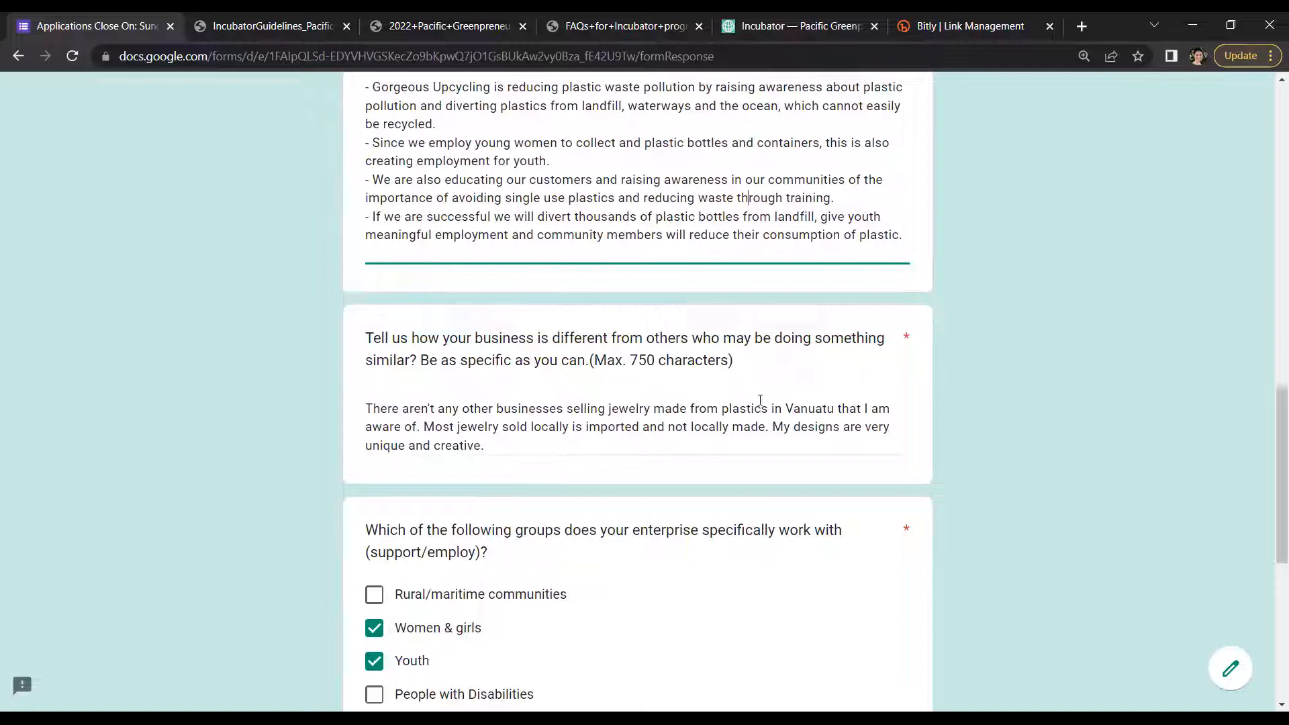
scroll(1005, 481, down, 2)
scroll(1005, 480, down, 2)
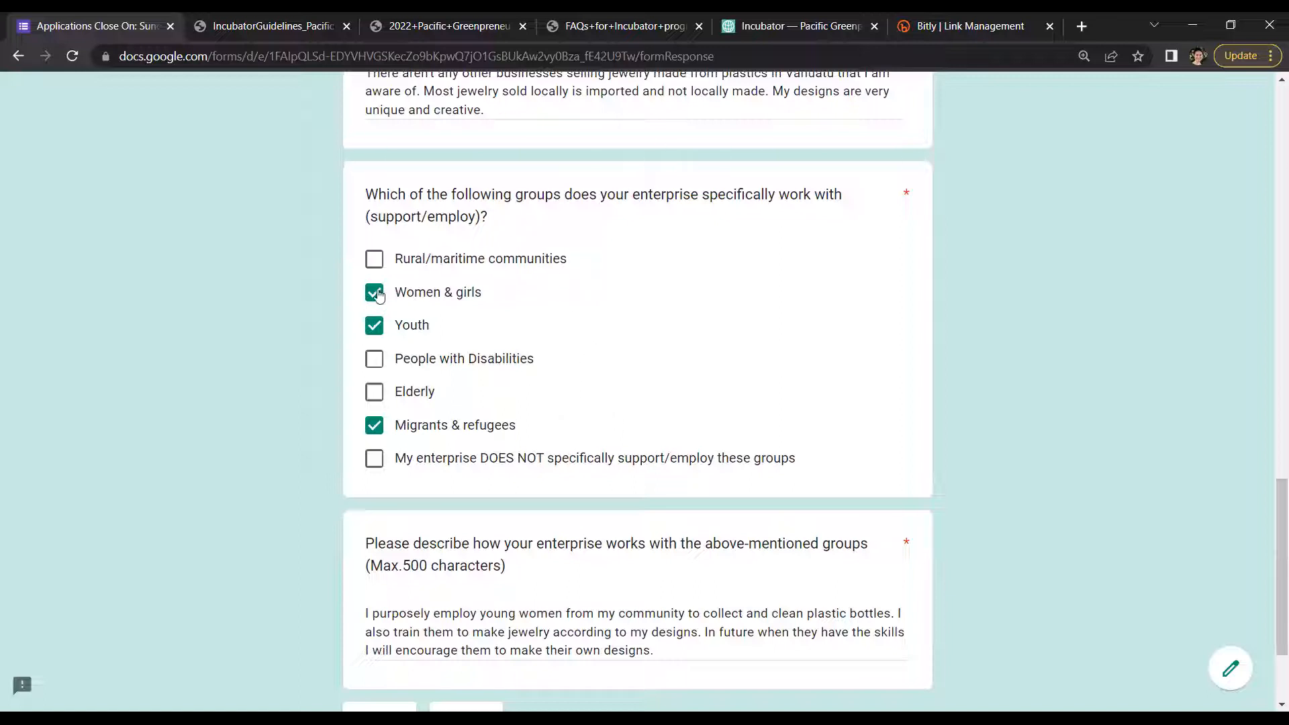
scroll(678, 448, down, 2)
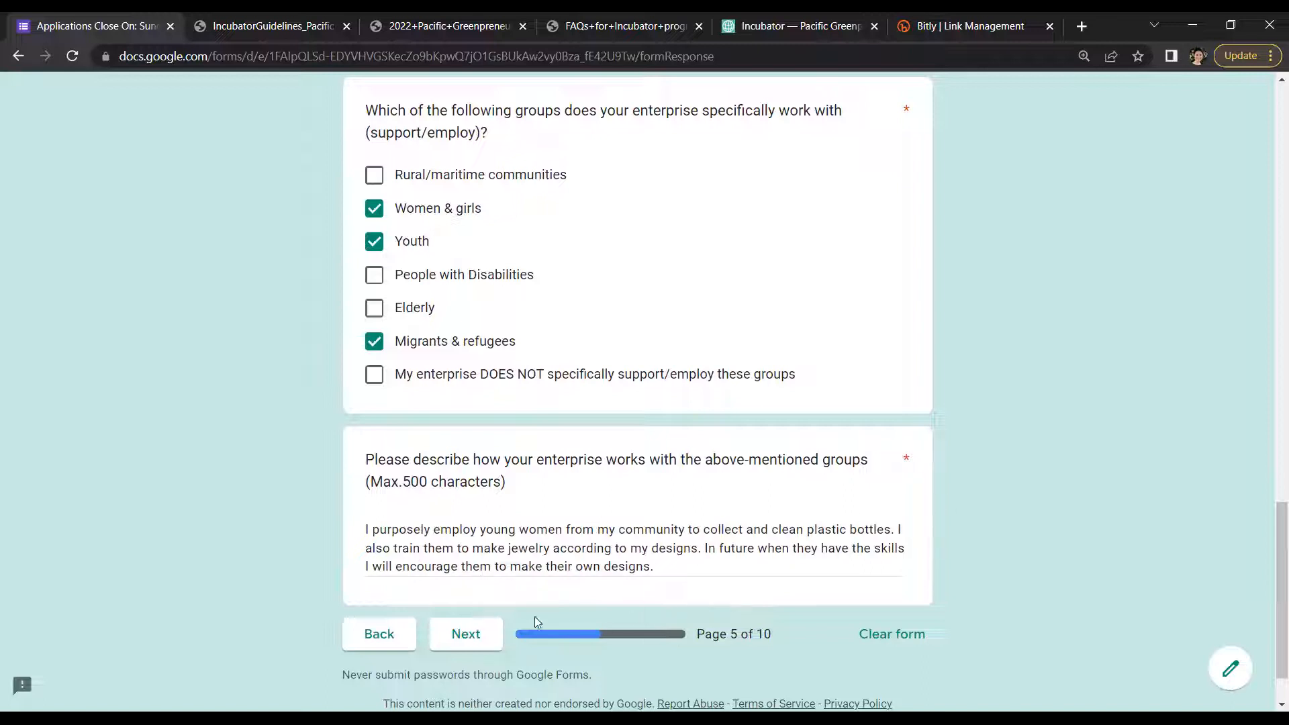
- Advance to section E, Business Growth, and choose "Just started / operating on a small scale" as the current business stage
click(468, 638)
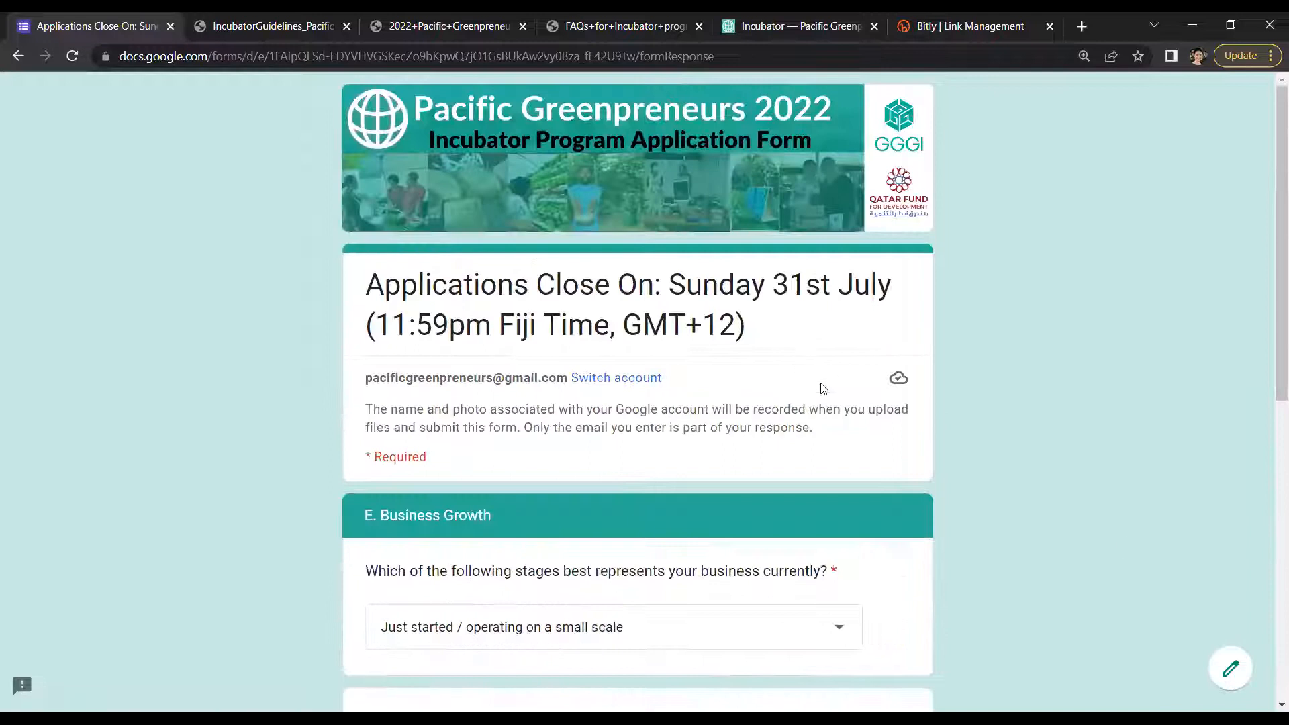
scroll(943, 440, down, 2)
scroll(944, 441, down, 2)
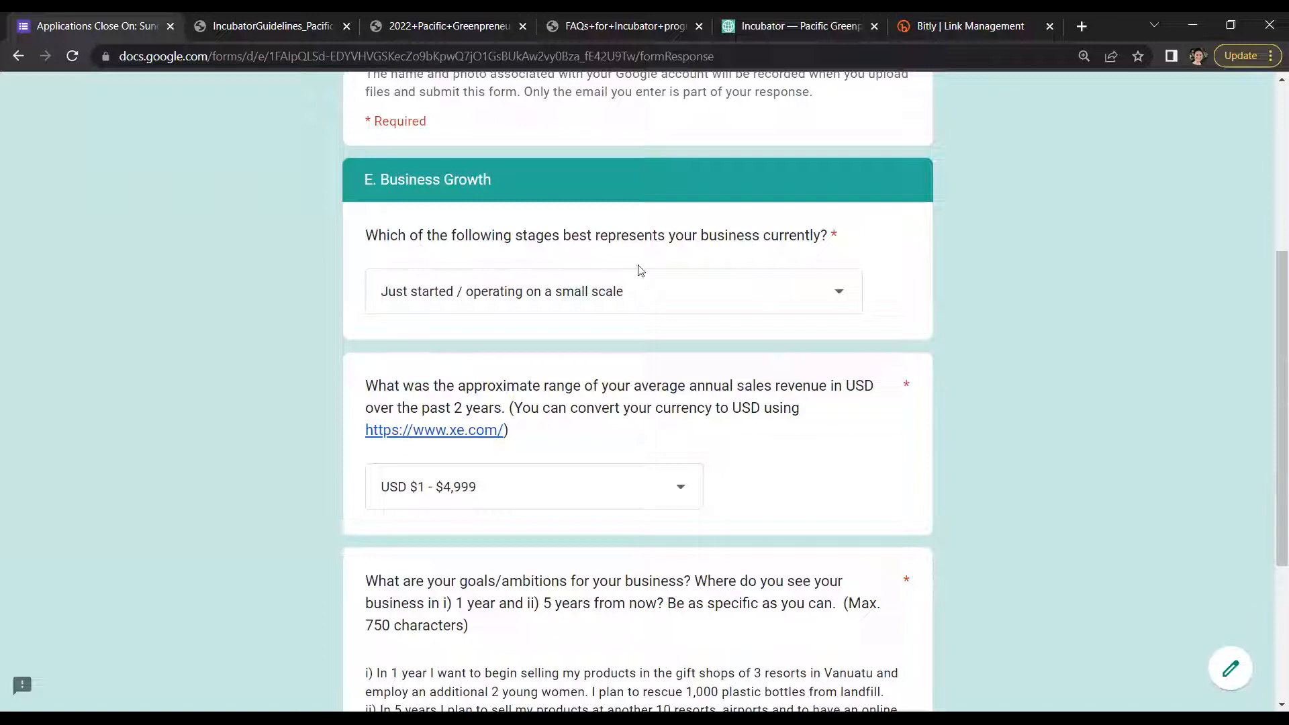
click(833, 304)
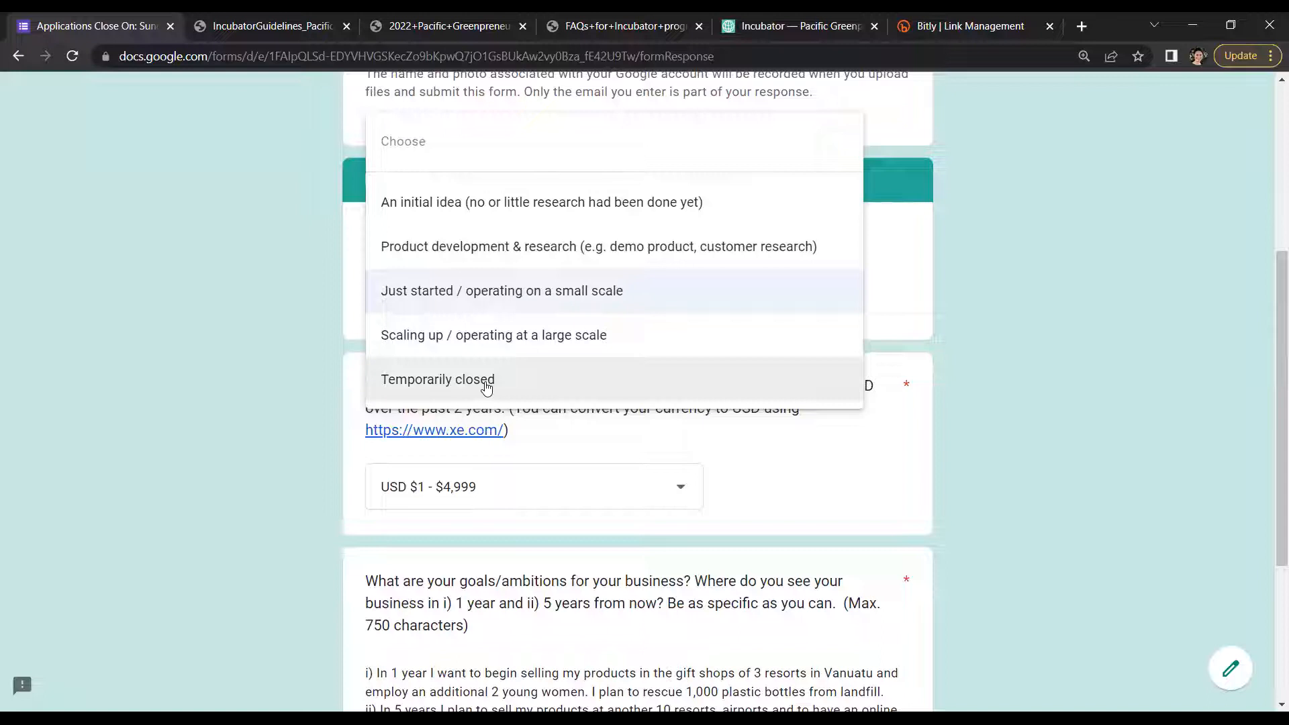
click(547, 302)
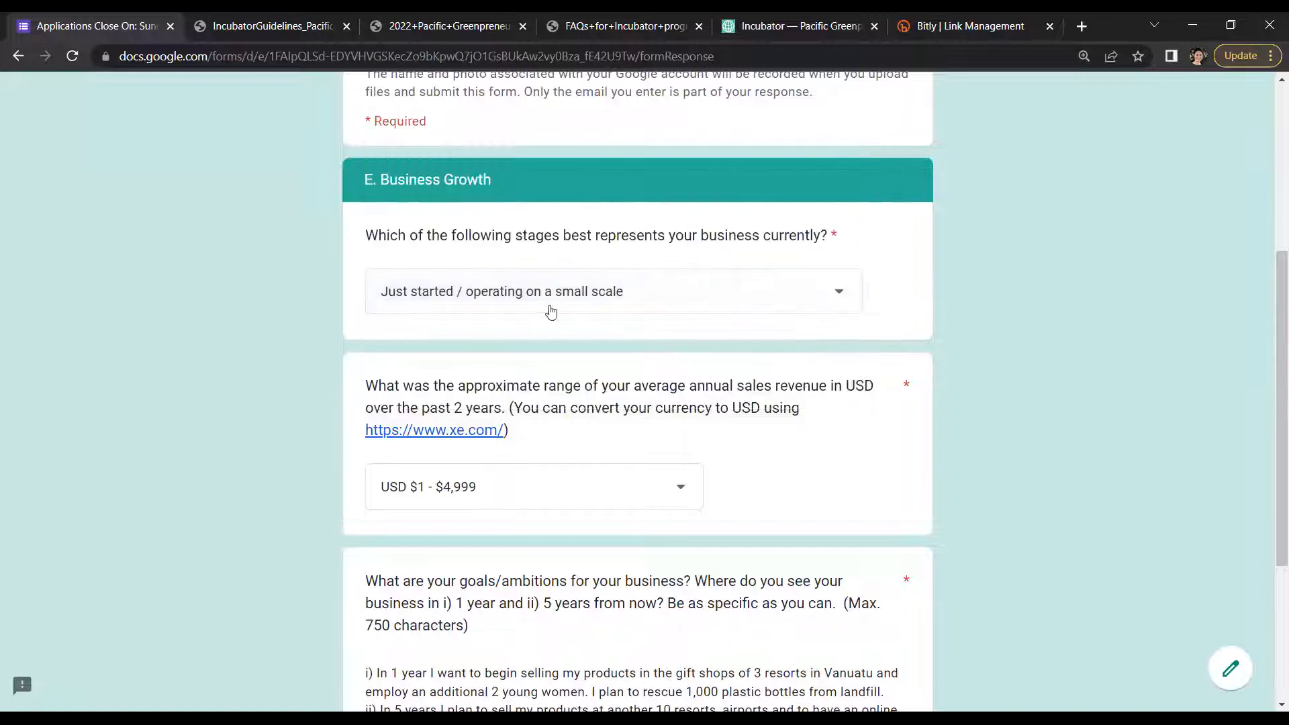
- Choose "USD $1 - $4,999" as the average annual sales revenue range and review the answer on business goals and ambitions
scroll(1037, 444, down, 1)
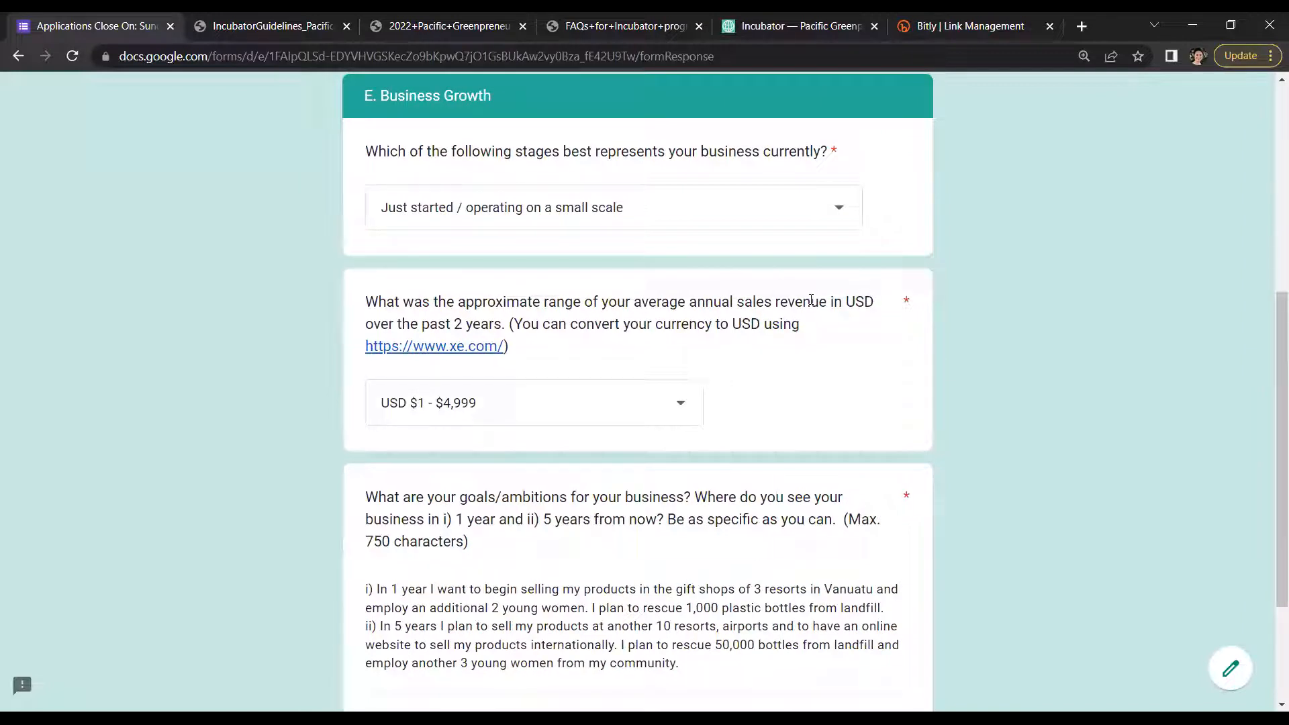
click(680, 418)
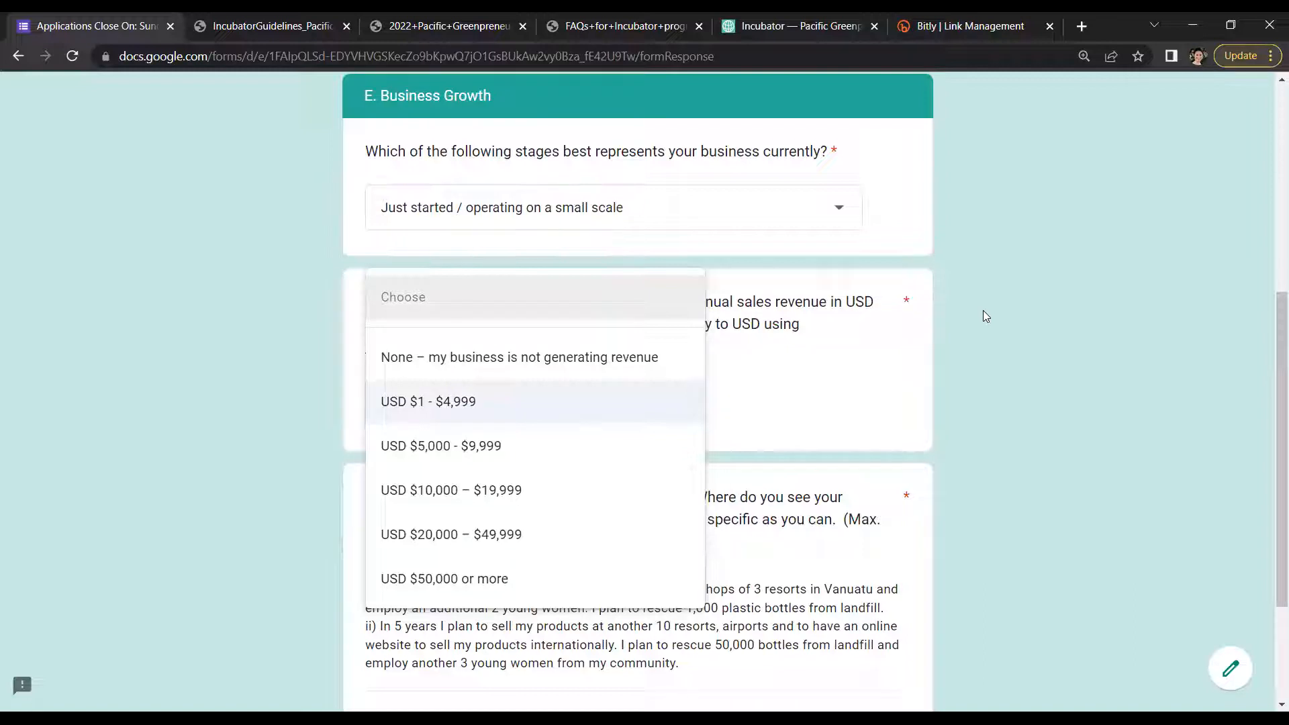
key(Return)
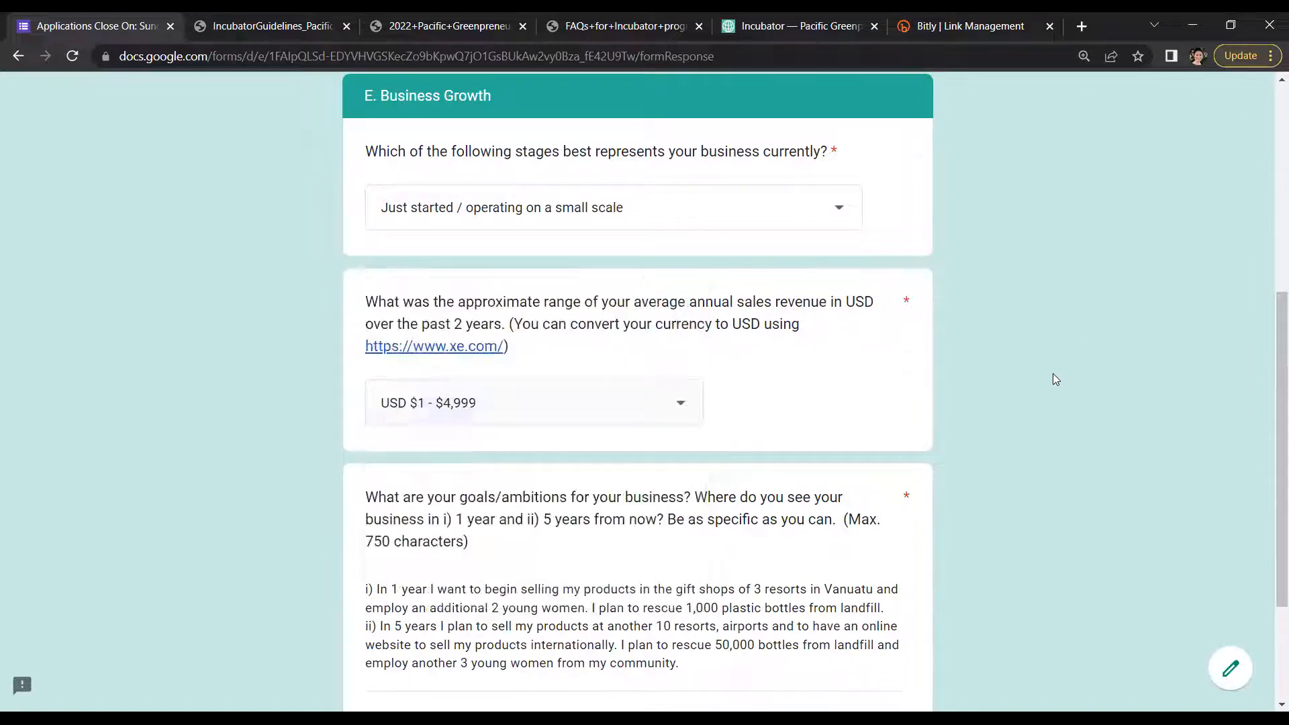
scroll(994, 416, down, 3)
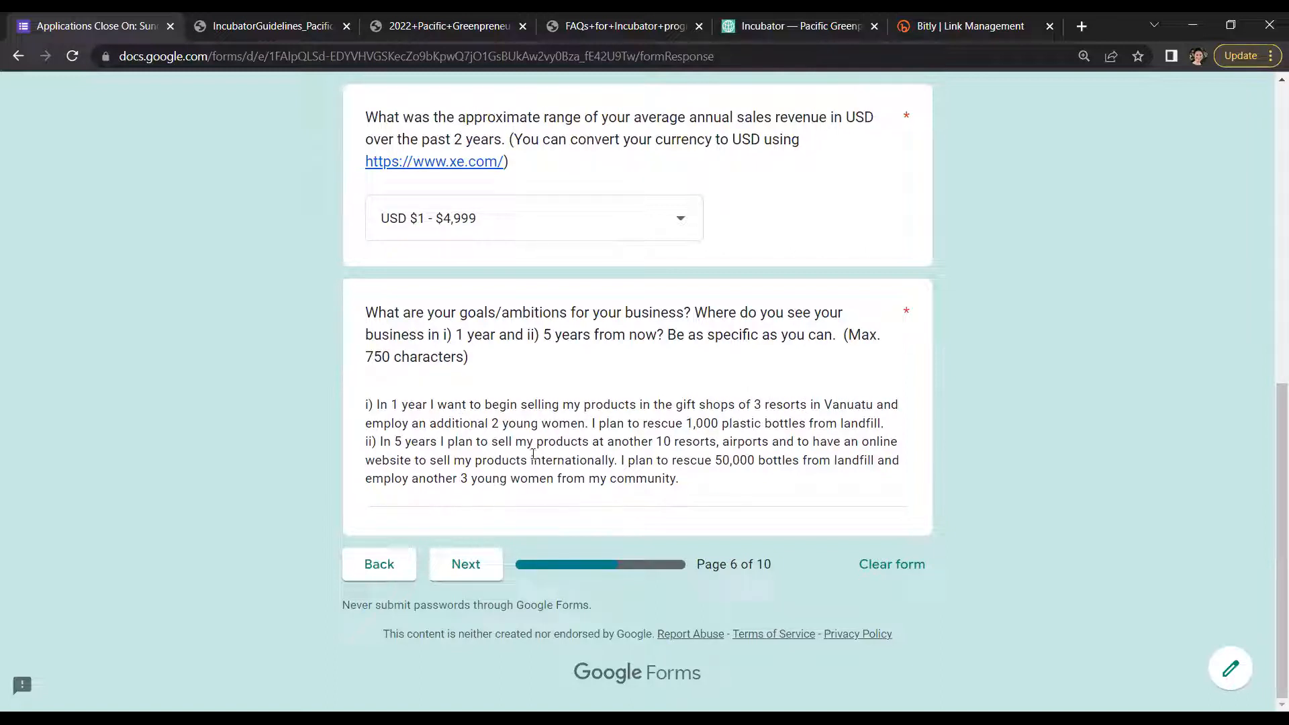
- Advance to section F, Entrepreneurial Mindset, and review the answers on interest in the program, desired gains and key challenges
click(475, 573)
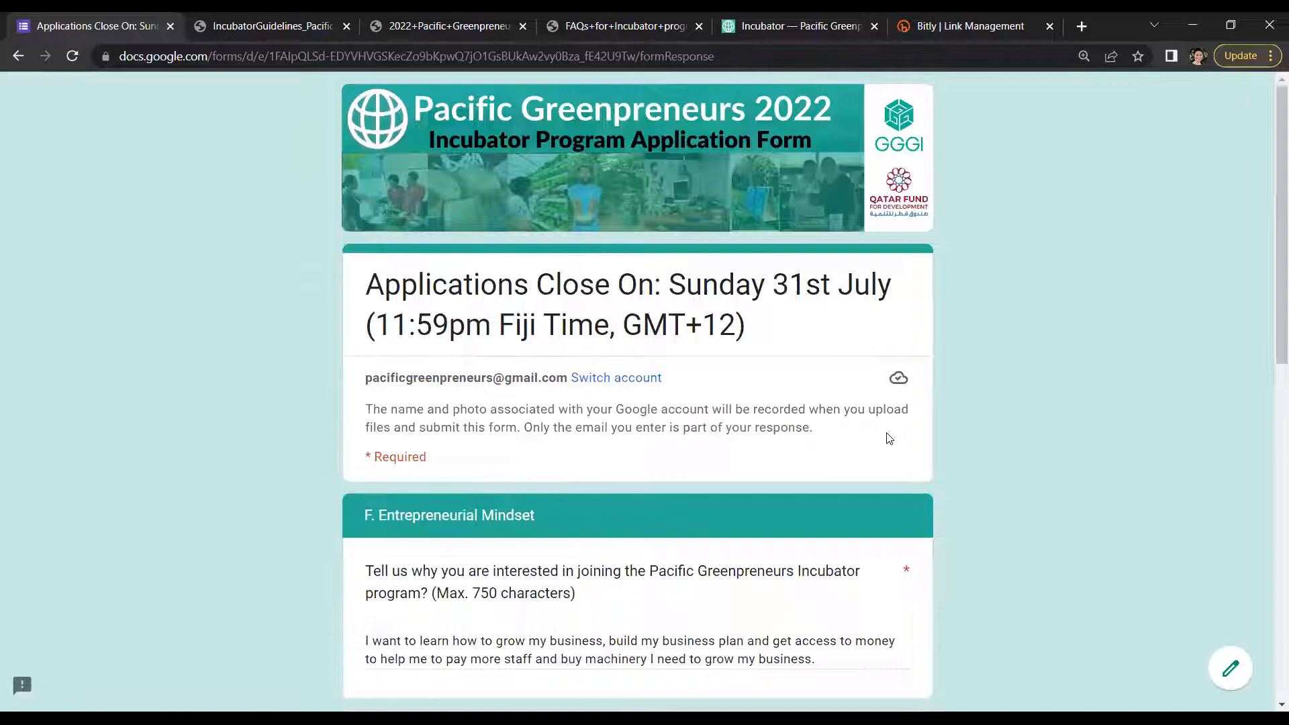
scroll(889, 438, down, 3)
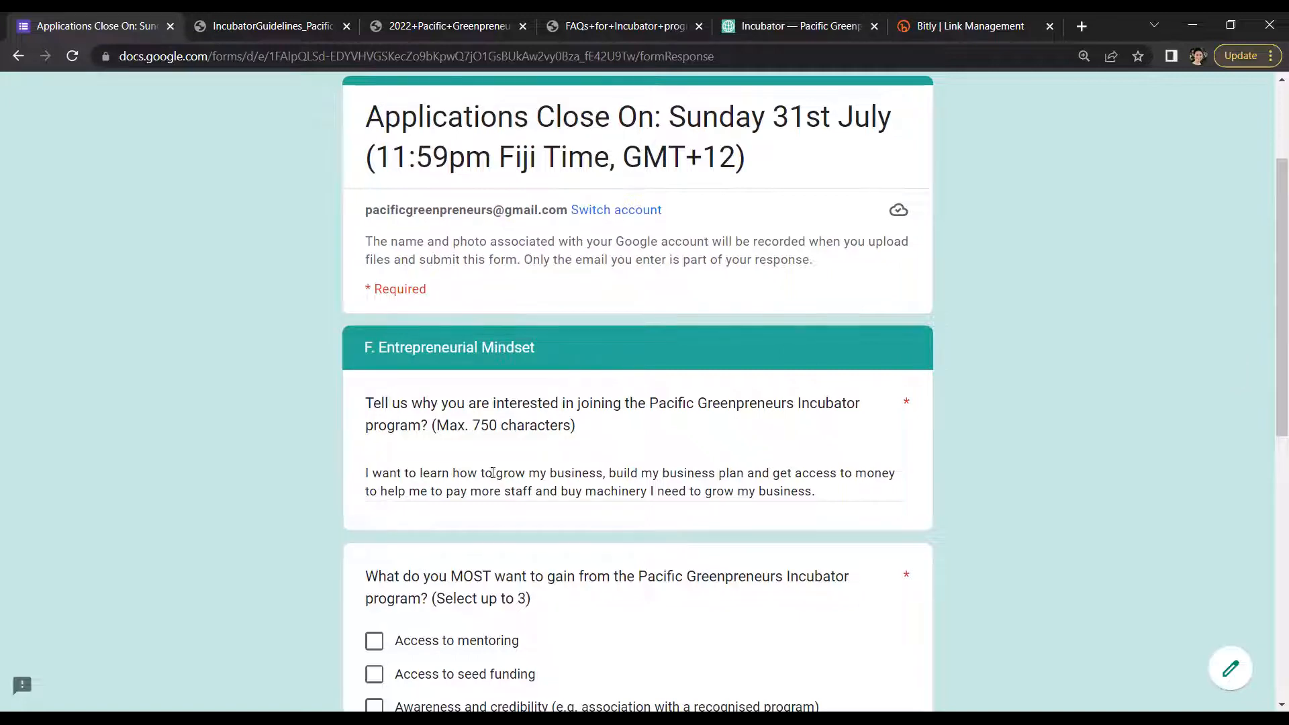
scroll(732, 463, down, 1)
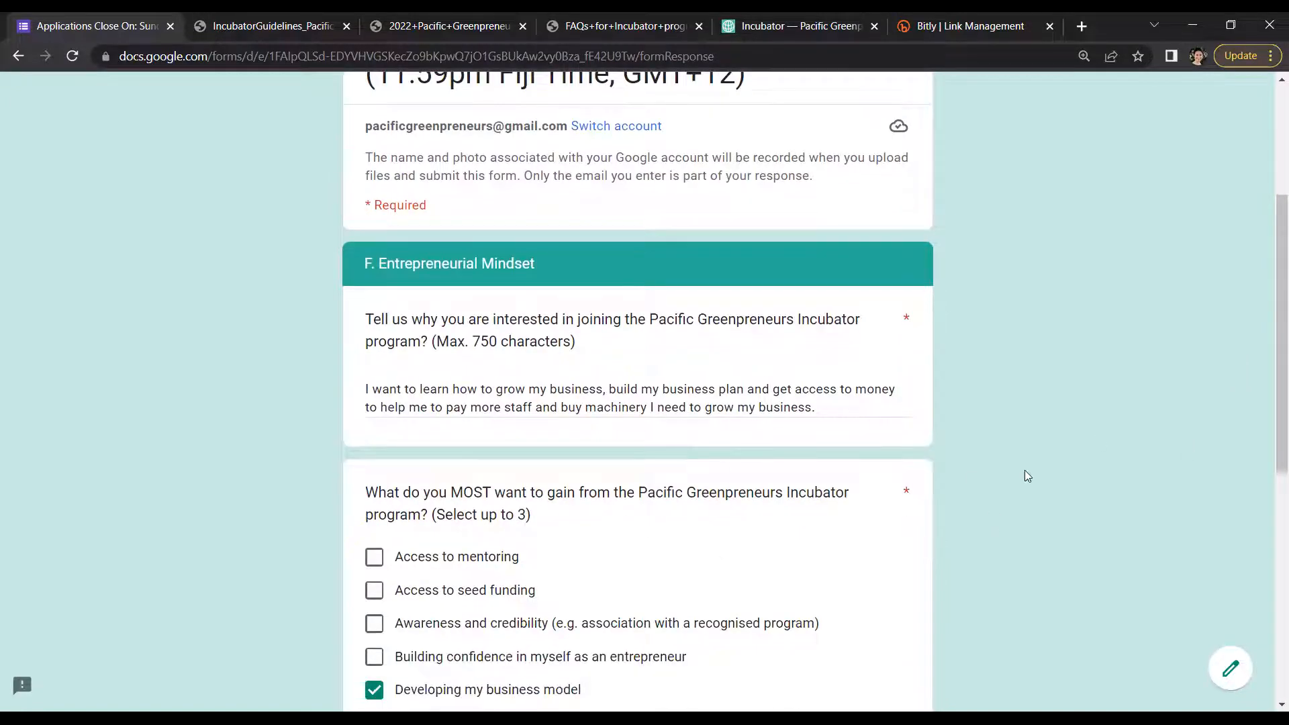
scroll(1039, 459, down, 2)
scroll(1039, 453, down, 4)
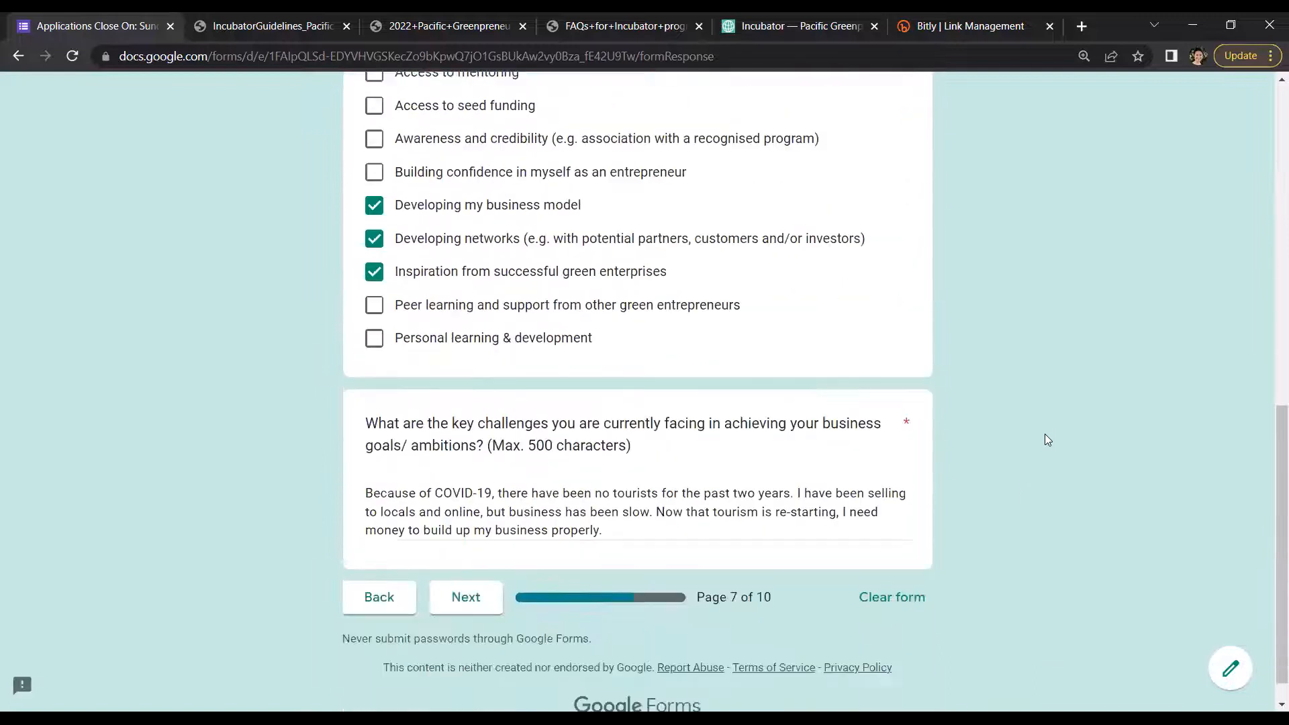
- Advance to section G, Additional Team Members, and choose the YES option for having co-founders or co-owners on the team
click(475, 584)
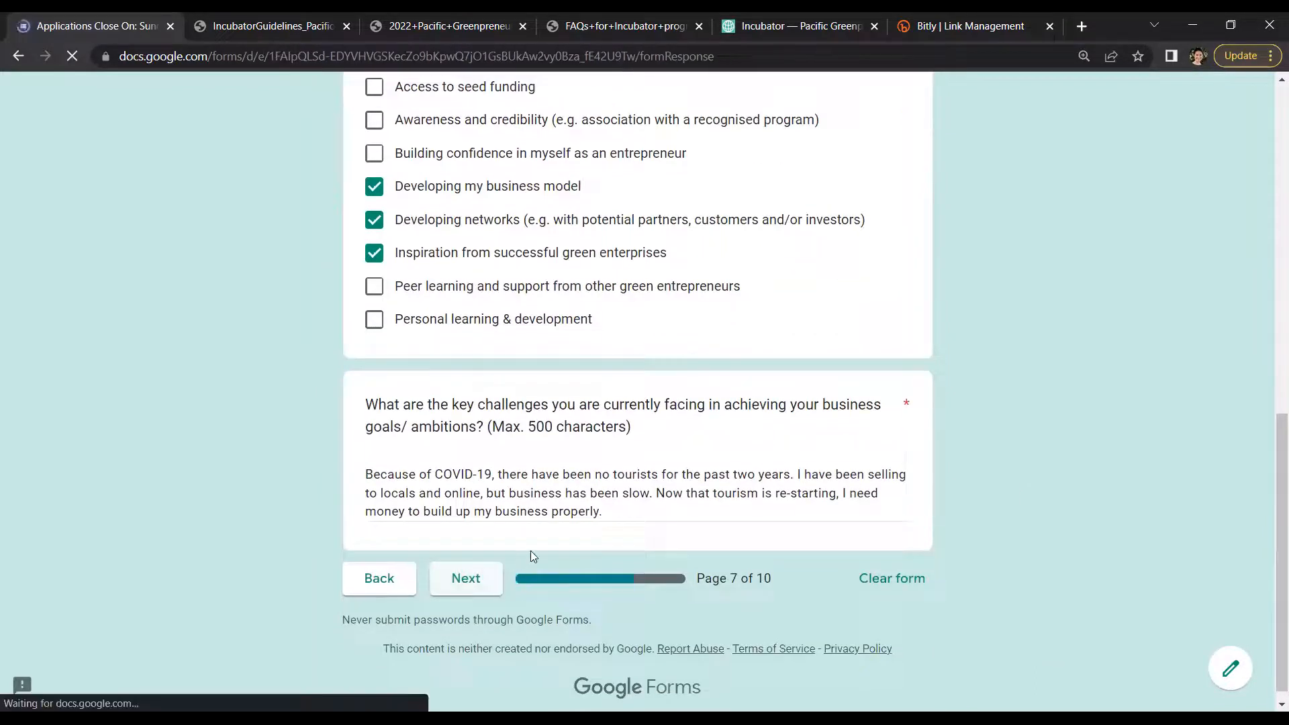
scroll(1161, 369, down, 2)
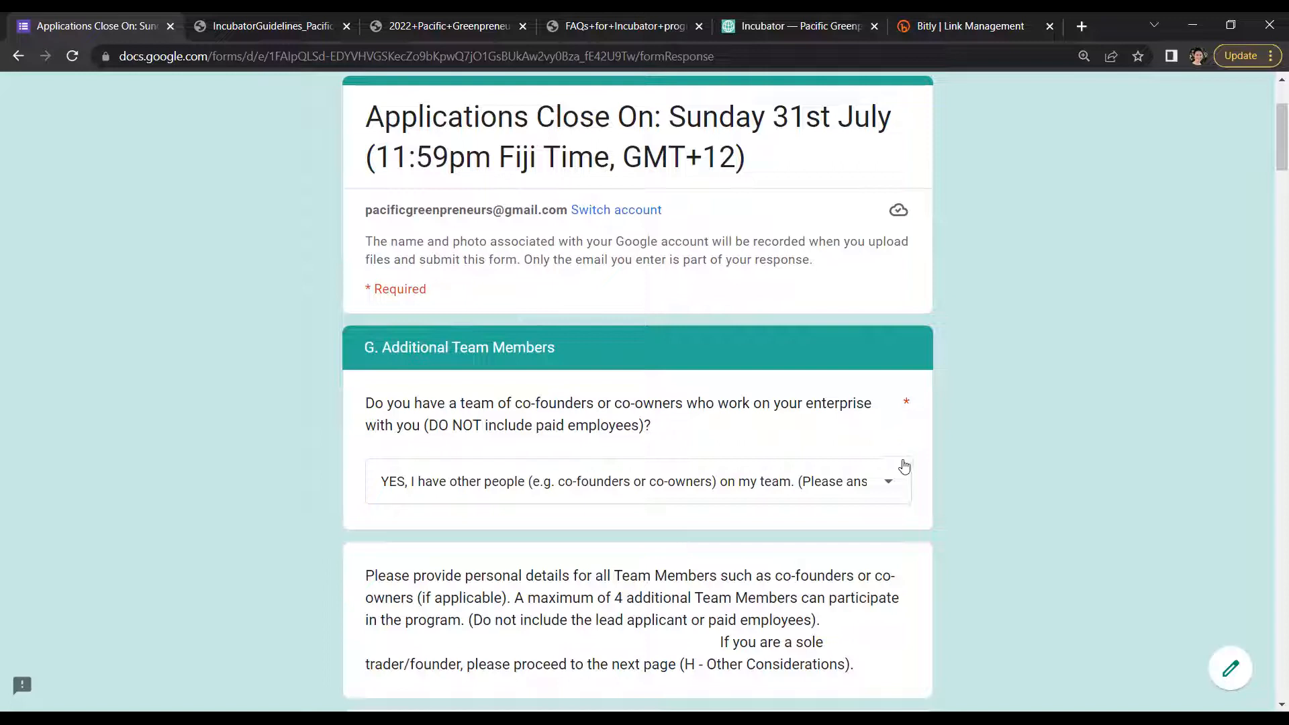
click(888, 482)
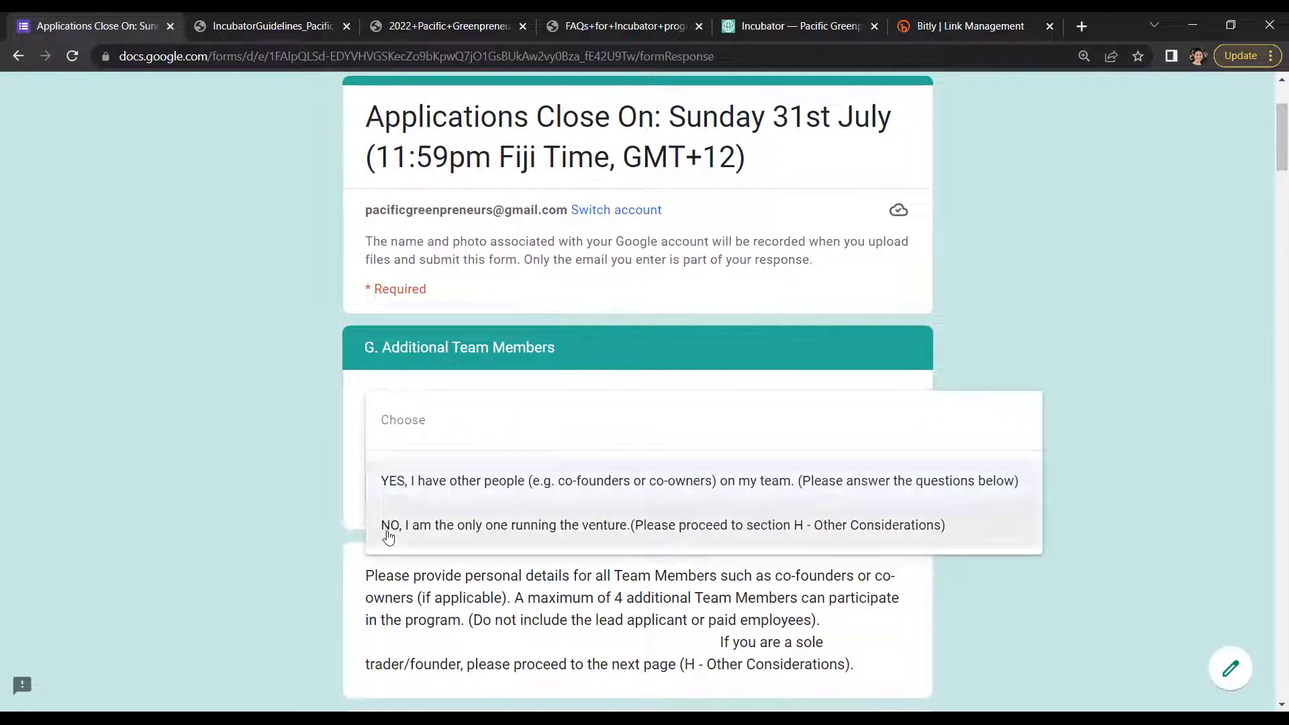
click(537, 481)
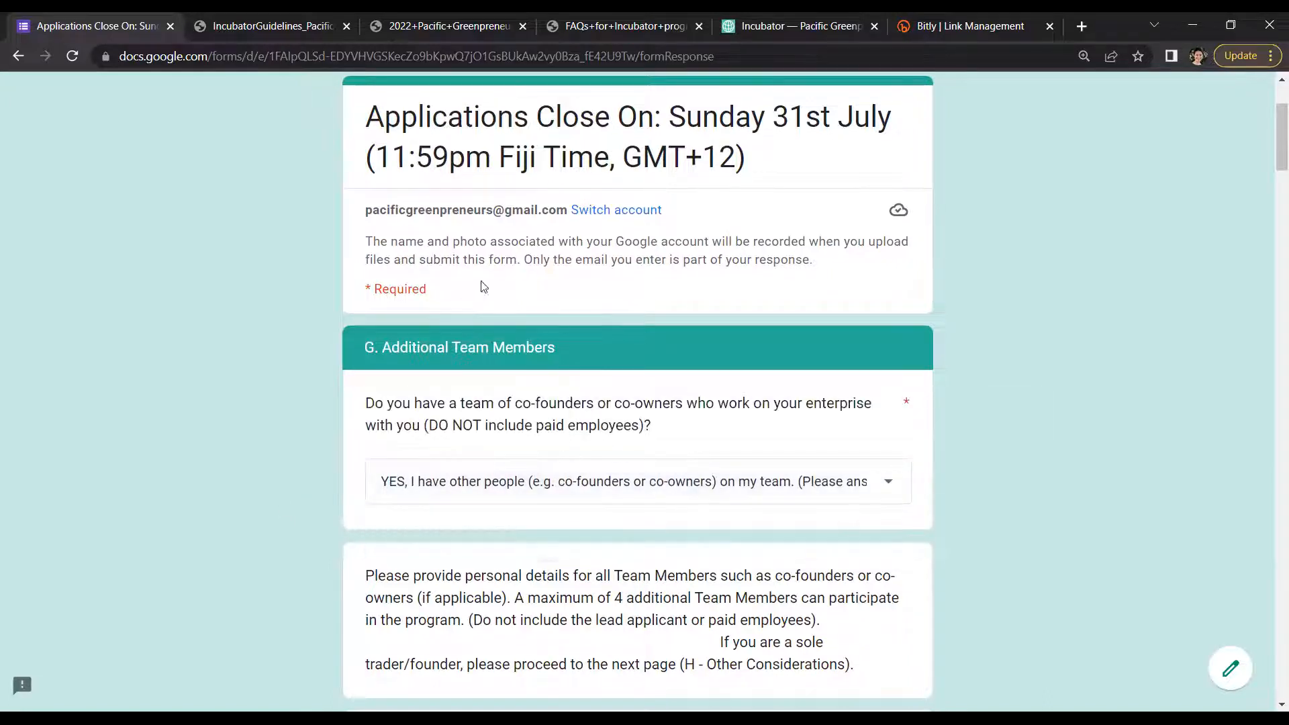
- Look over the full set of team member questions through Team Member 4 and return to the start of the page
drag(1280, 141, 1258, 600)
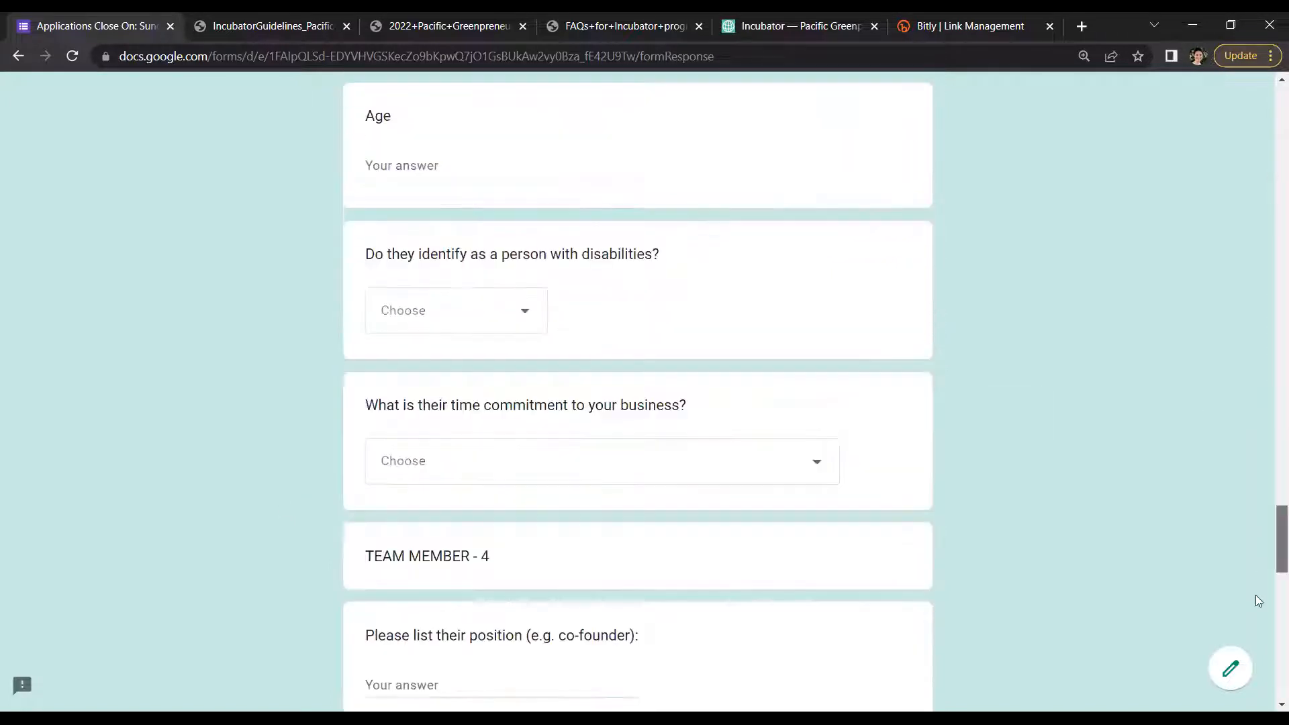
scroll(1258, 600, down, 10)
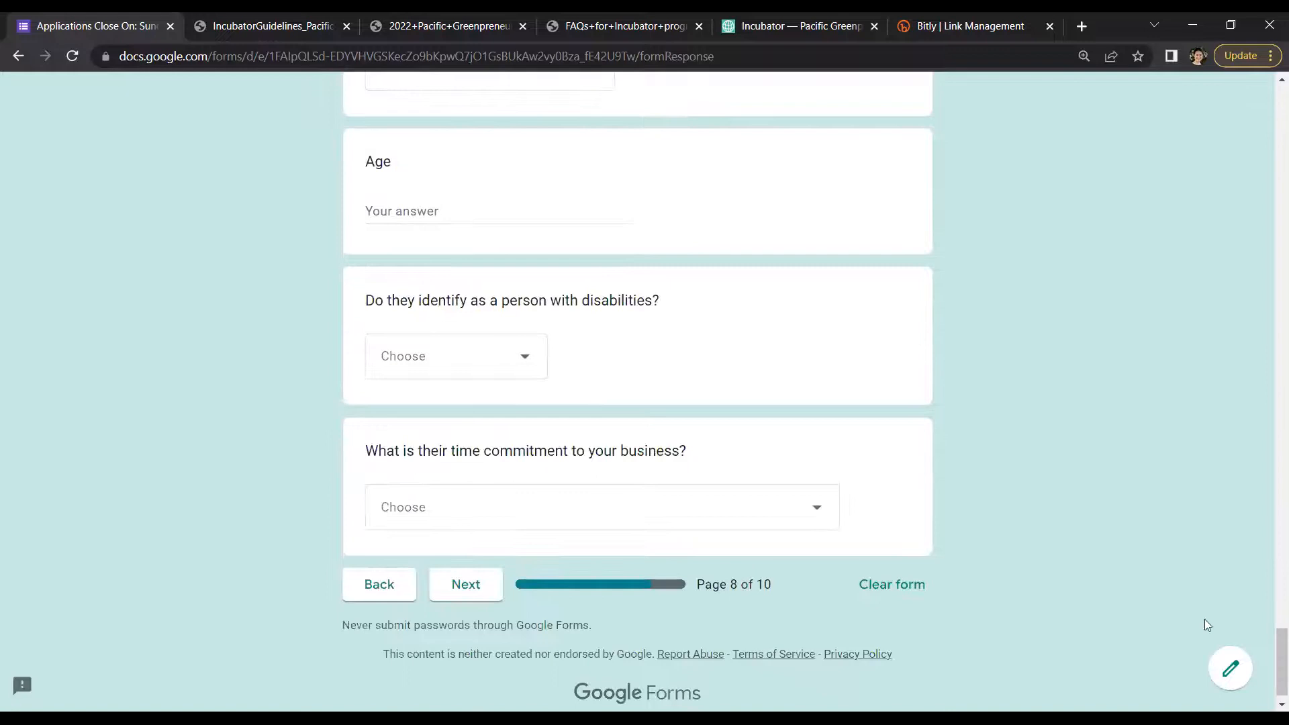
drag(1268, 658, 1269, 71)
- Review Team Member 1's position, name, email, gender, age, disability and time commitment answers, passing over the remaining team member questions
scroll(811, 541, down, 5)
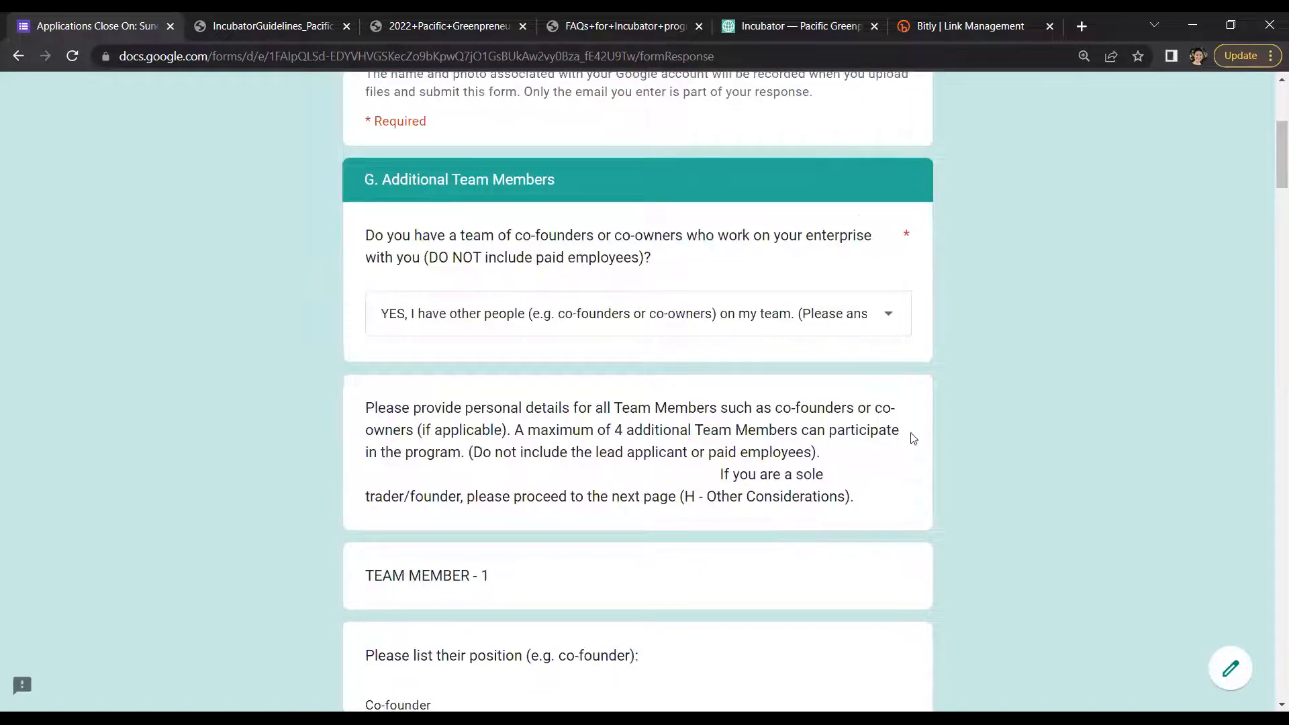
scroll(756, 517, down, 6)
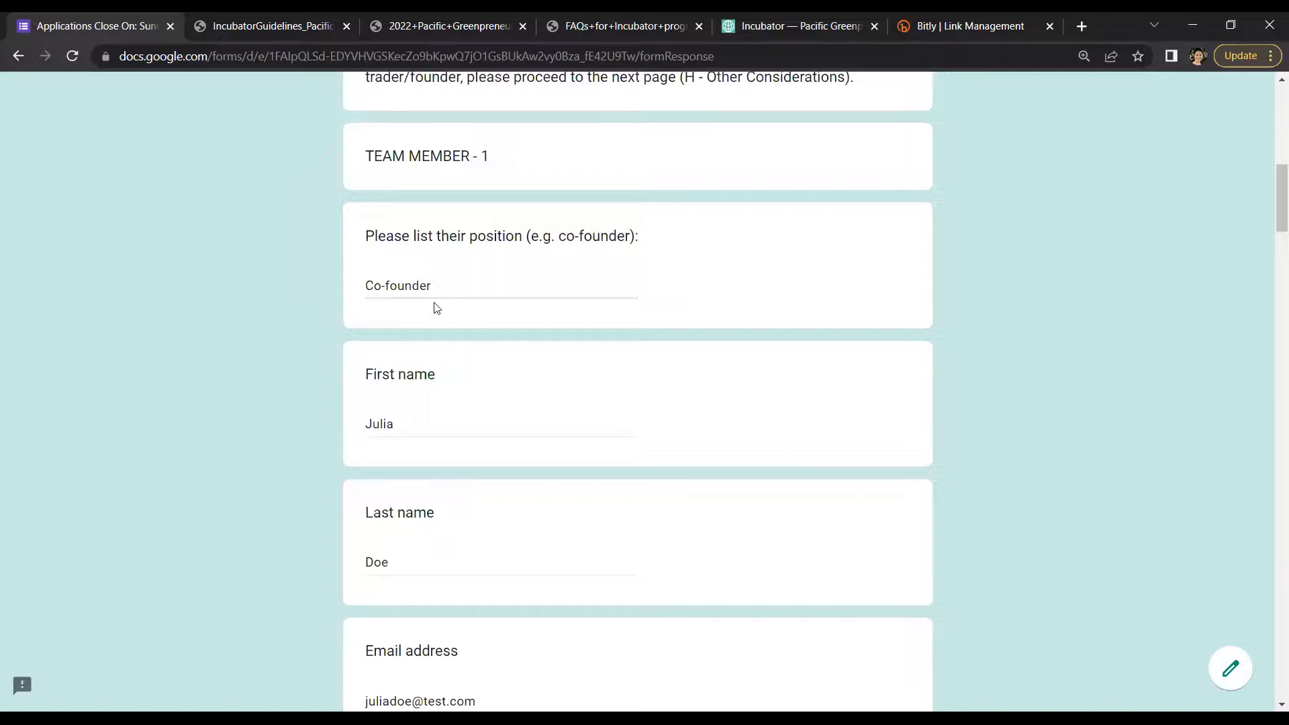
scroll(459, 475, down, 5)
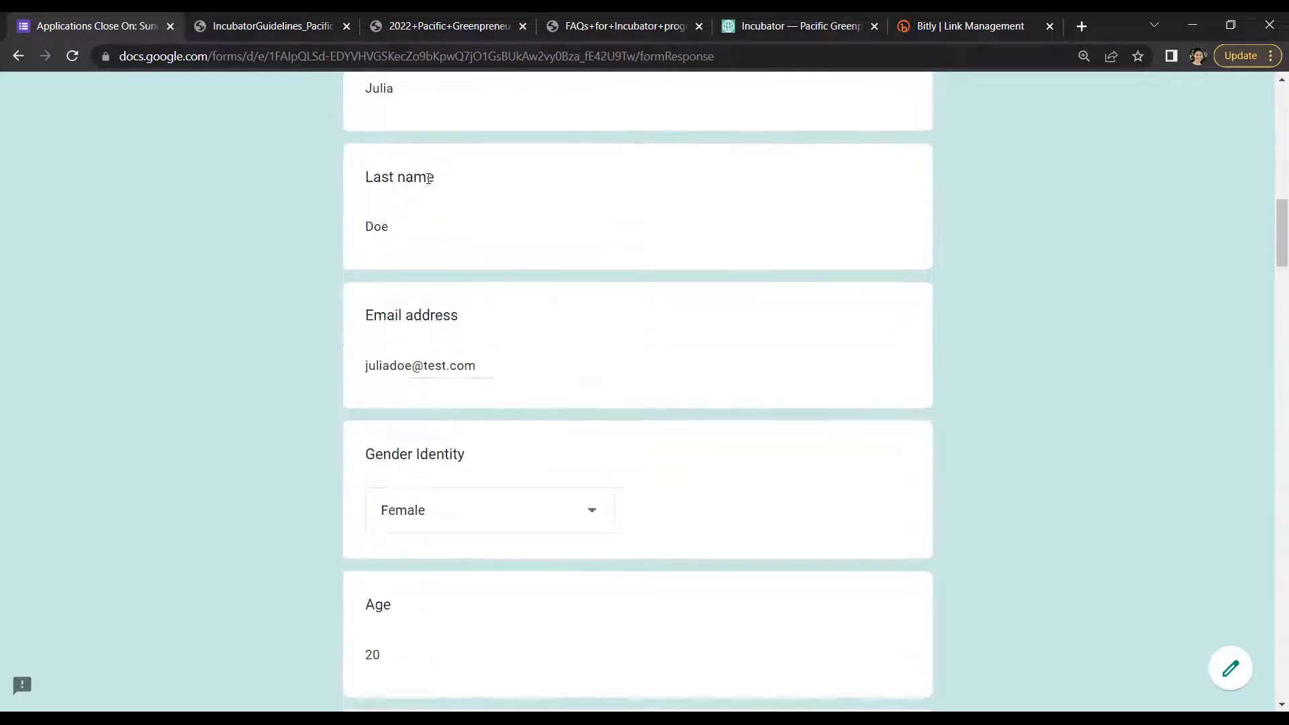
scroll(495, 446, down, 5)
scroll(555, 409, down, 5)
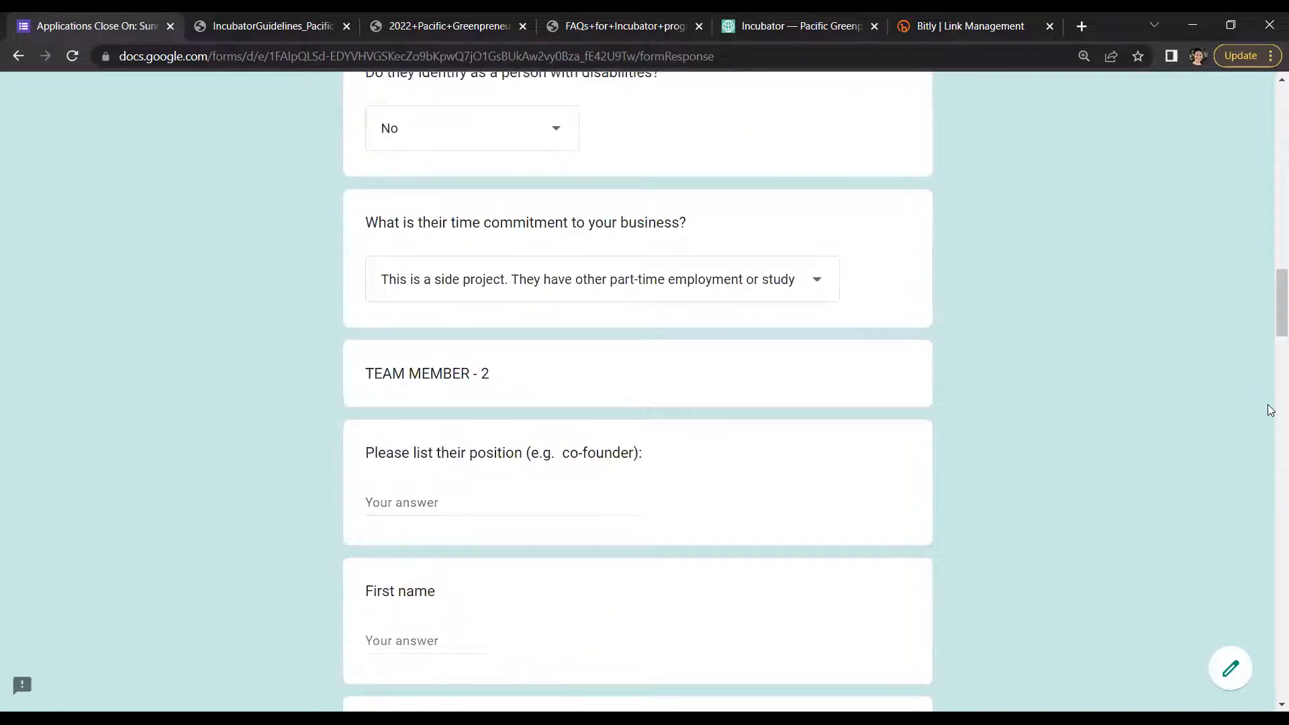
scroll(638, 661, down, 10)
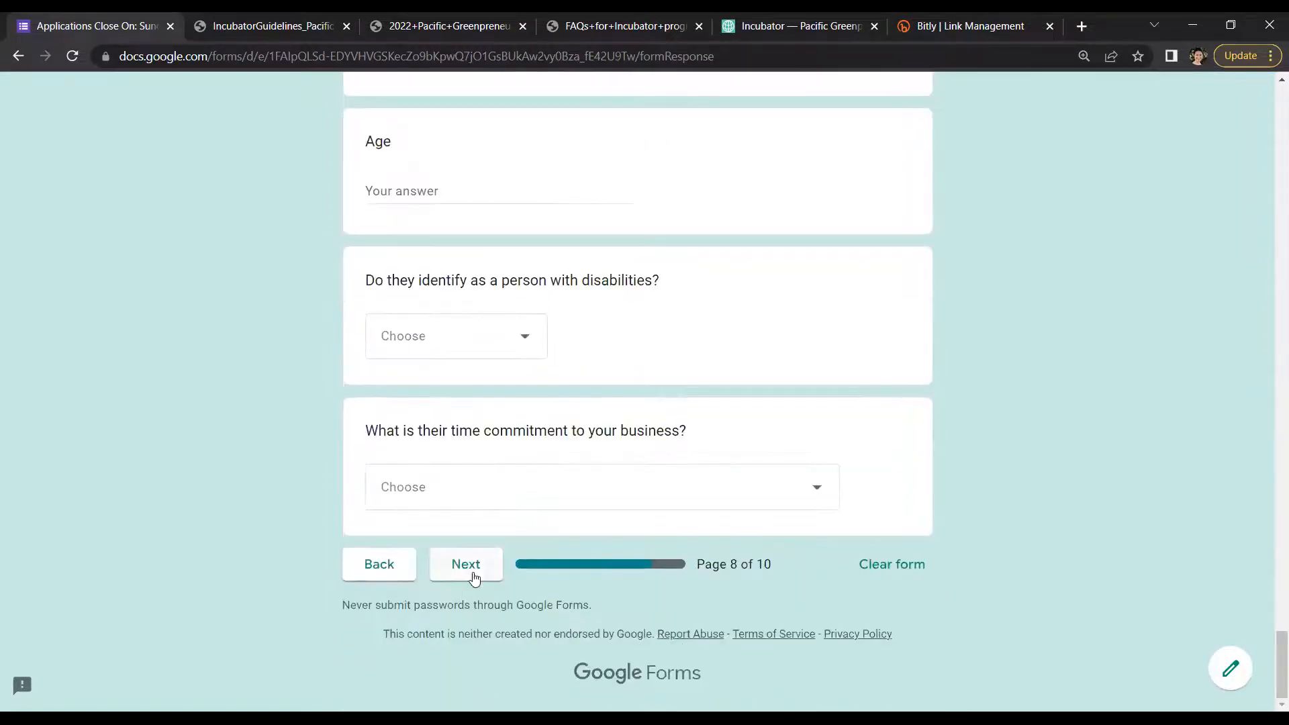
- Advance to section H, Other Considerations, and review the questions on other training programs and legal proceedings
click(473, 575)
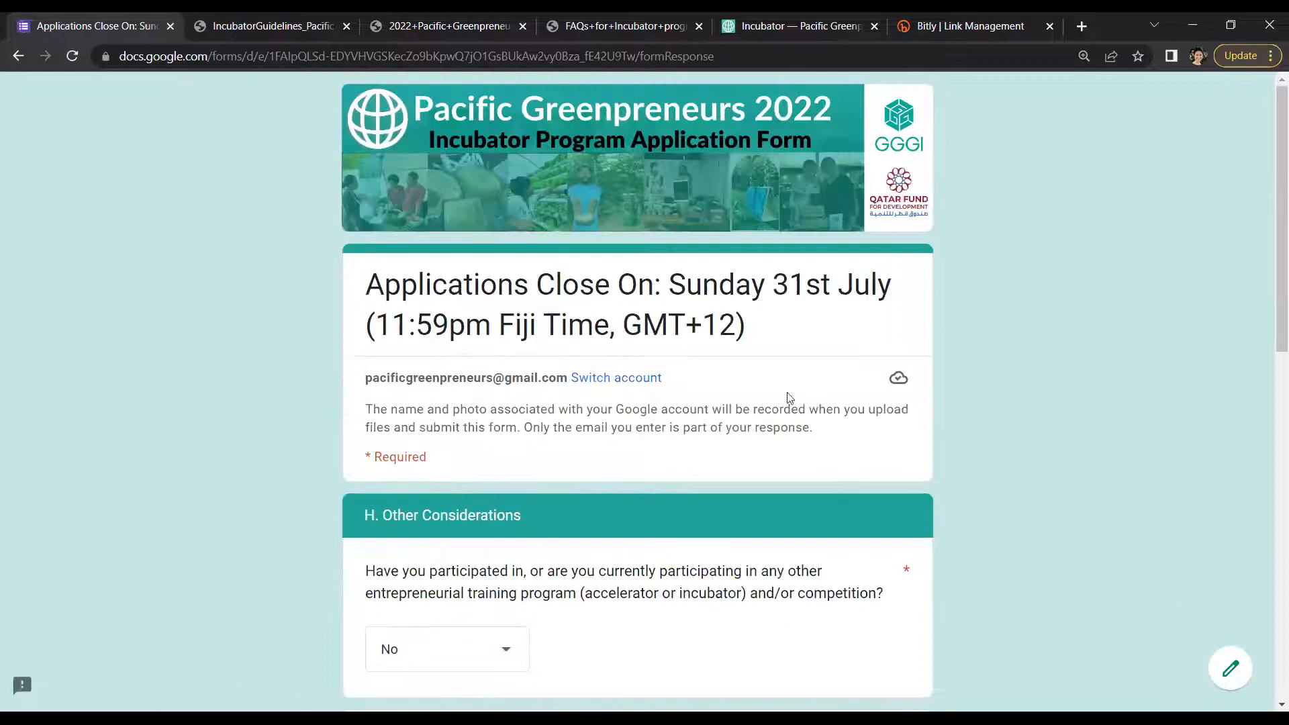
scroll(738, 463, down, 1)
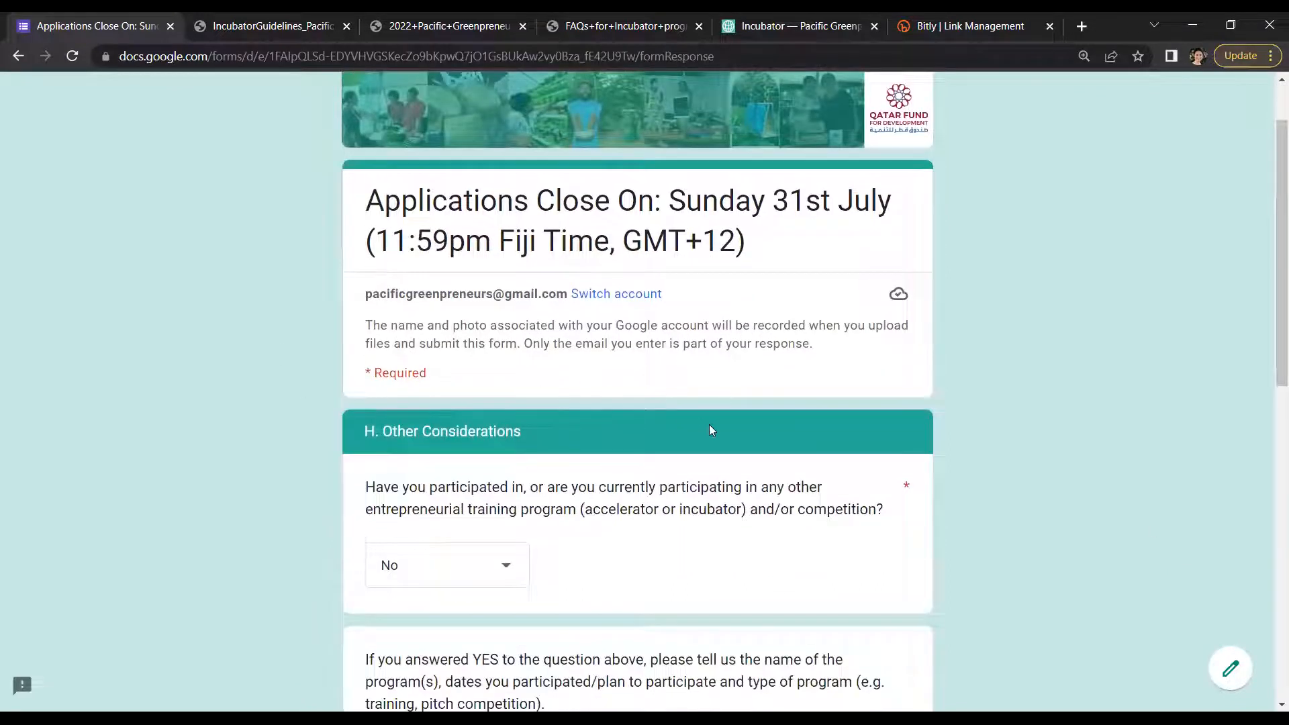
scroll(711, 429, down, 1)
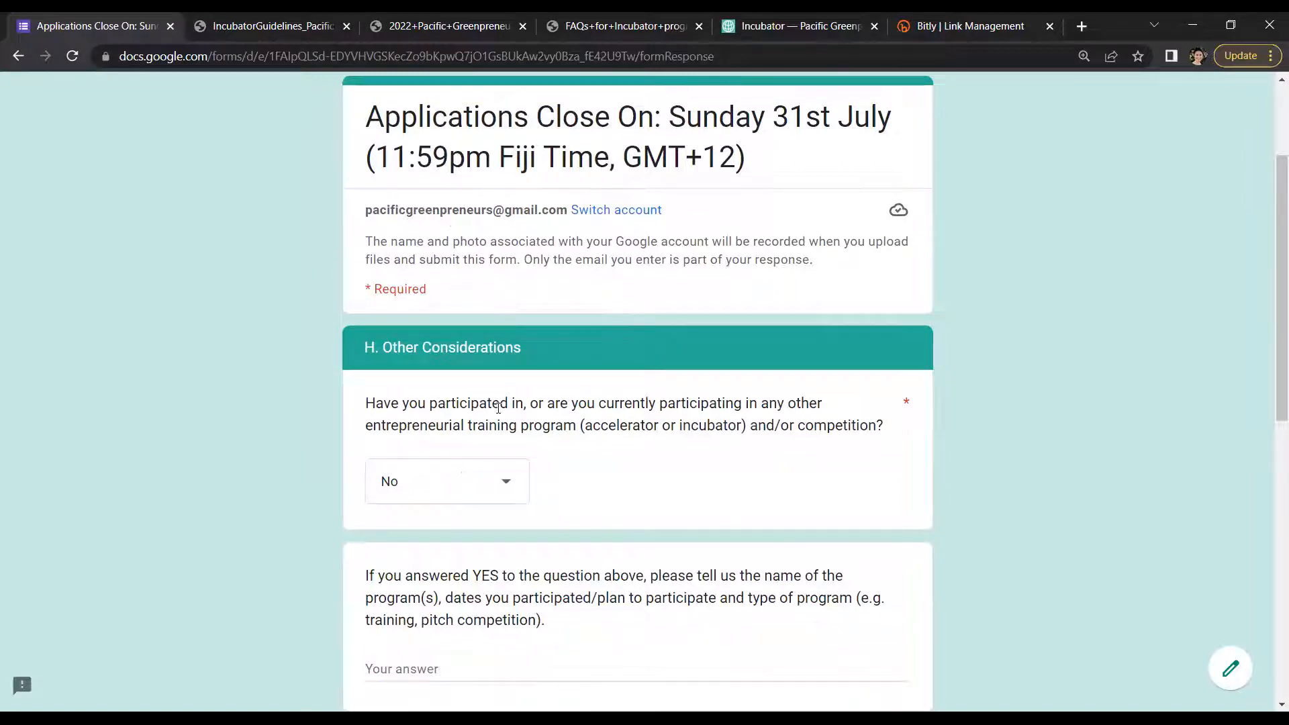
scroll(808, 389, down, 2)
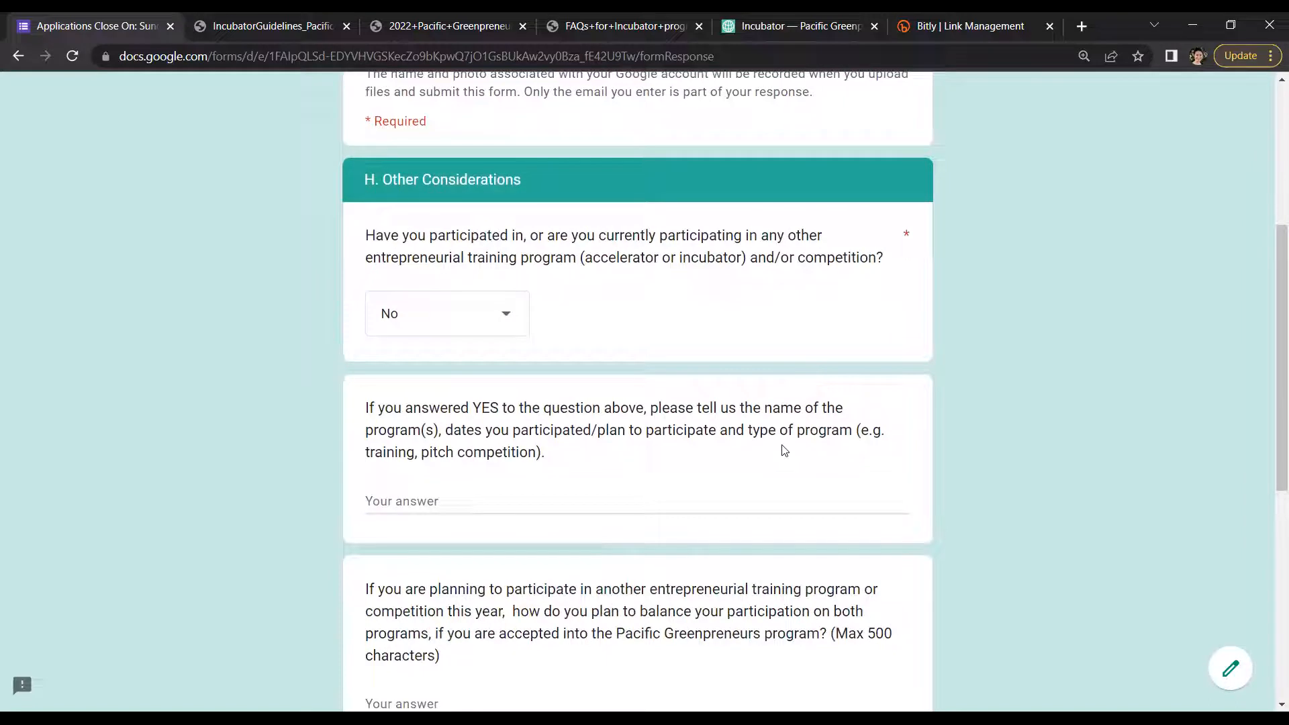
scroll(770, 396, down, 6)
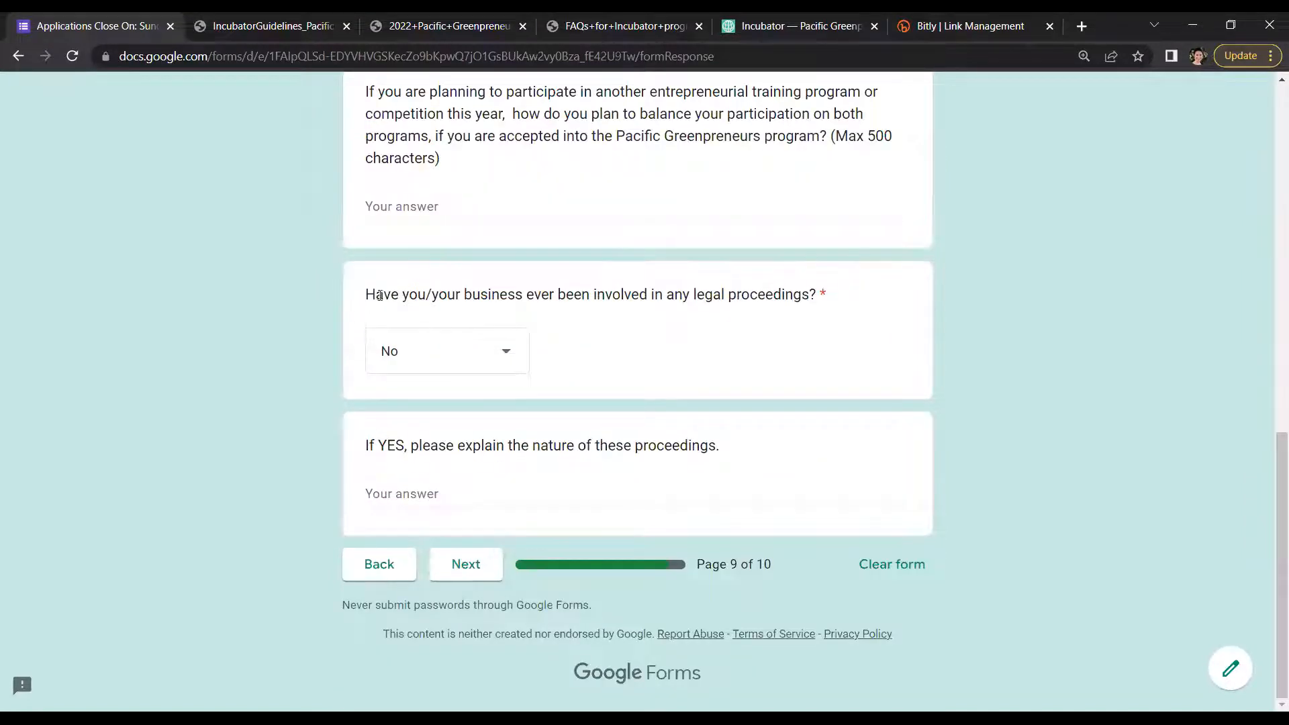
drag(376, 294, 595, 297)
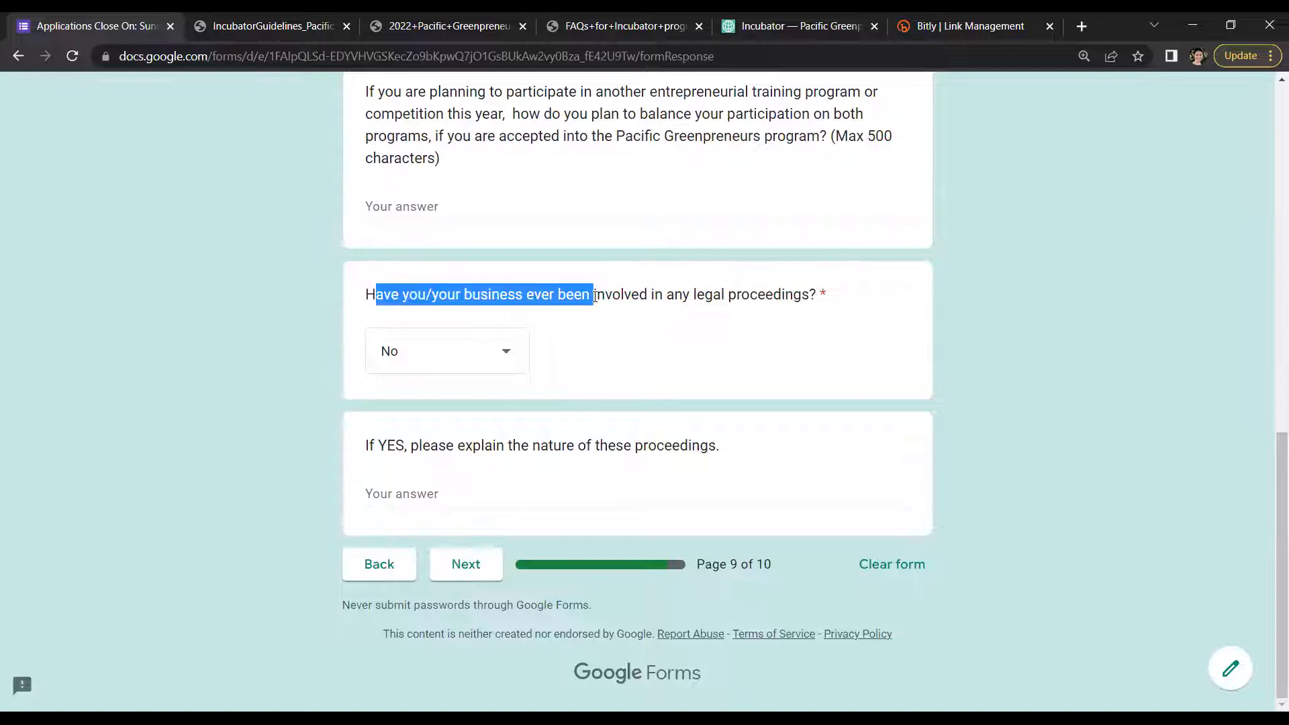
click(655, 300)
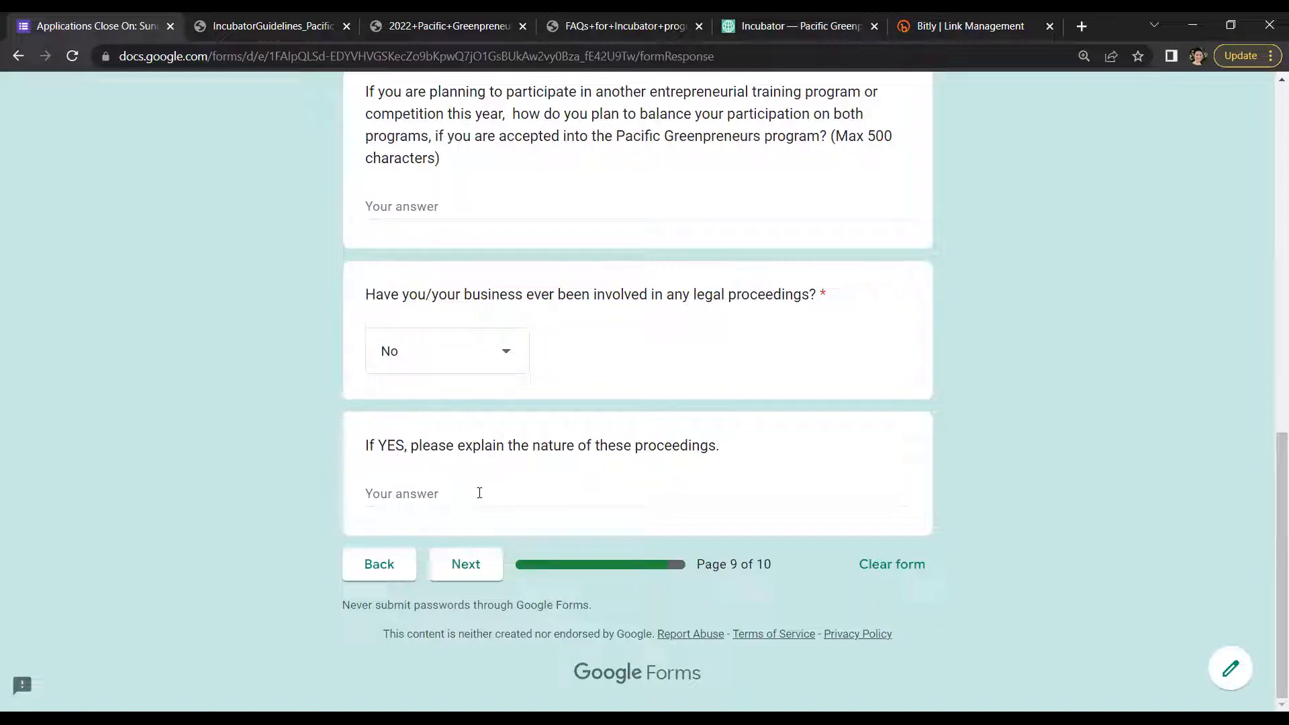
- Advance to the Closing section and review the questions on any GGGI relationship, how the program was first heard of, and additional business information
click(482, 567)
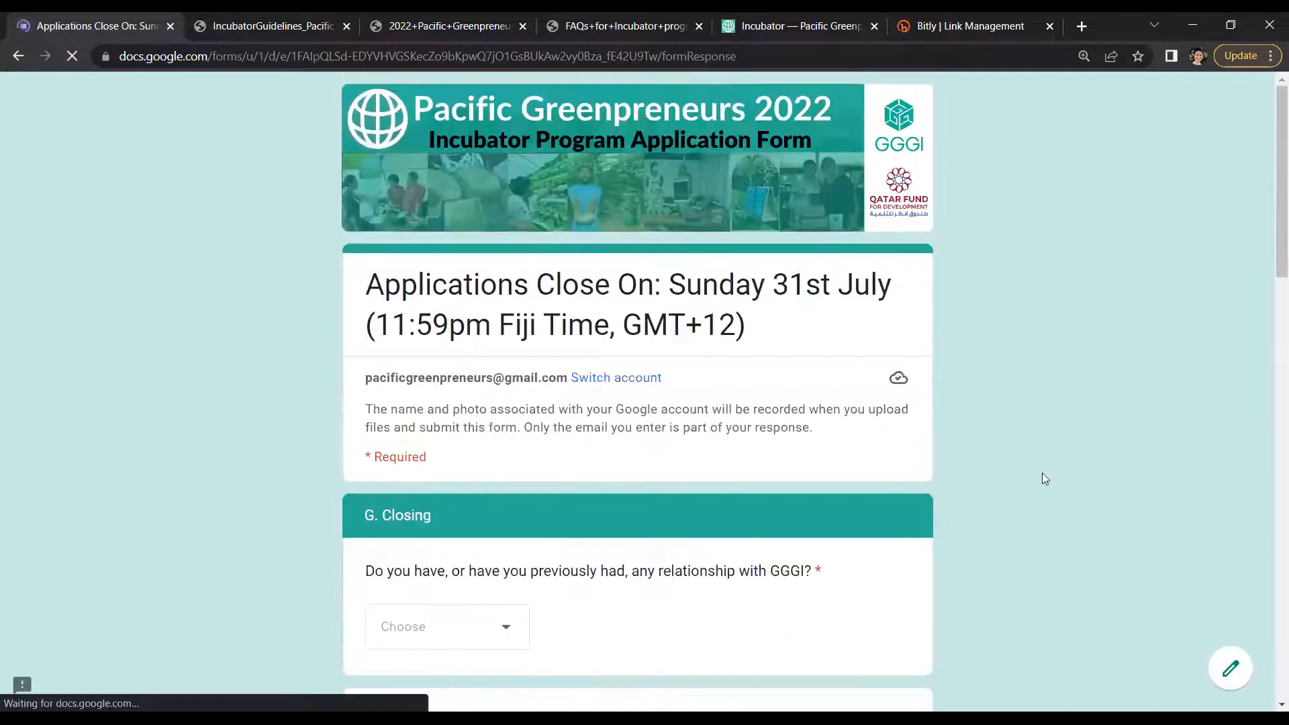
scroll(1026, 444, down, 2)
scroll(1025, 444, down, 5)
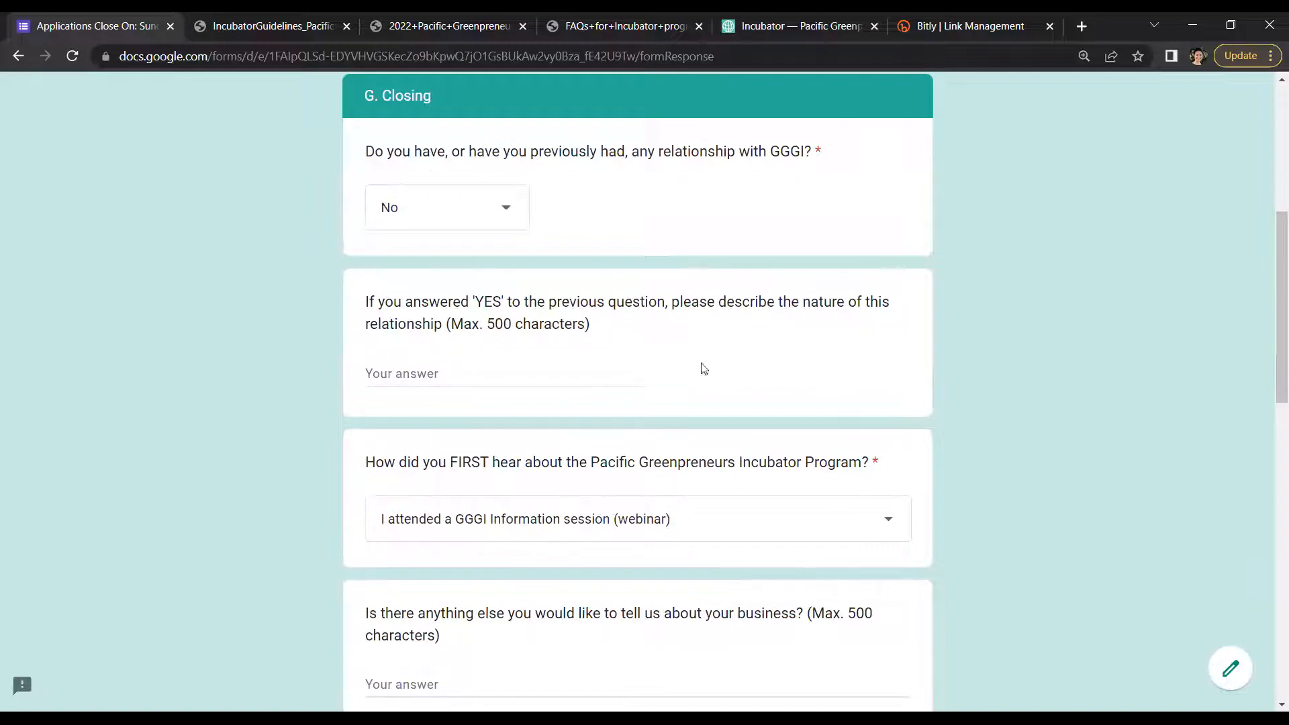
scroll(1096, 561, down, 1)
scroll(1172, 490, down, 5)
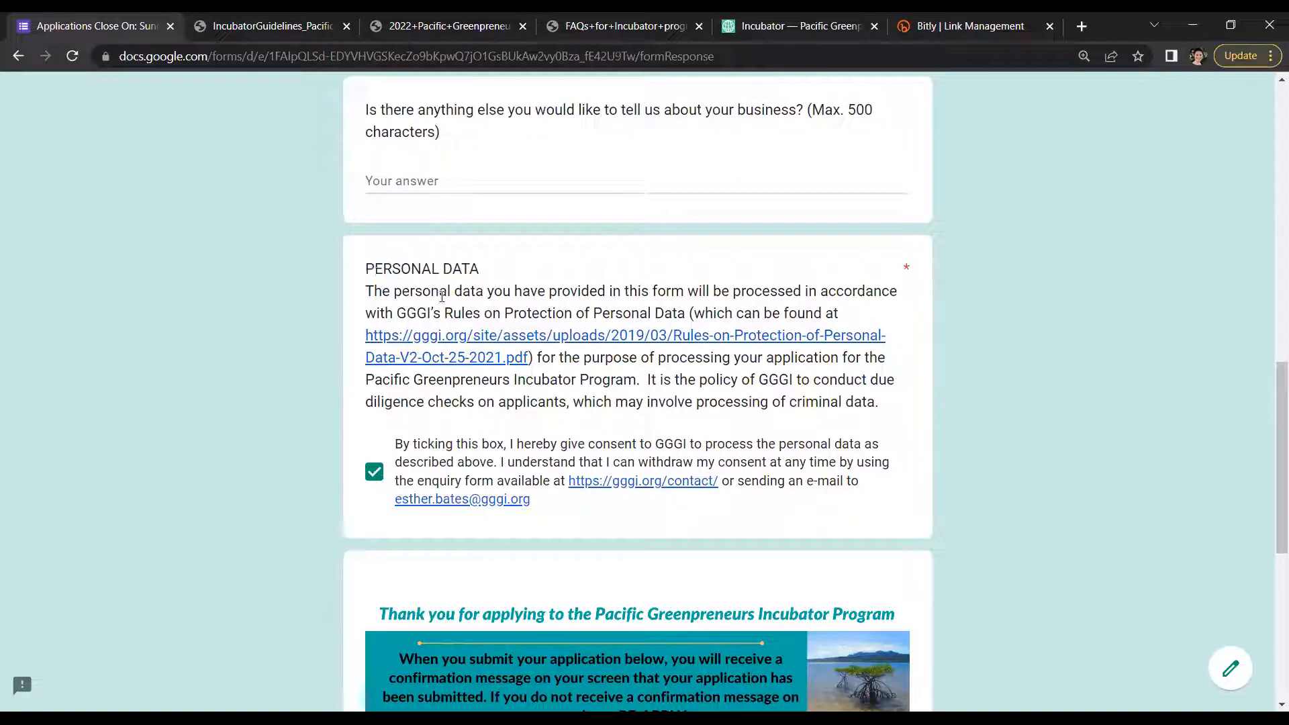
- Review the personal data consent and the thank-you notice about the confirmation message, through to the end of the form
double_click(603, 314)
click(613, 310)
scroll(1194, 436, down, 3)
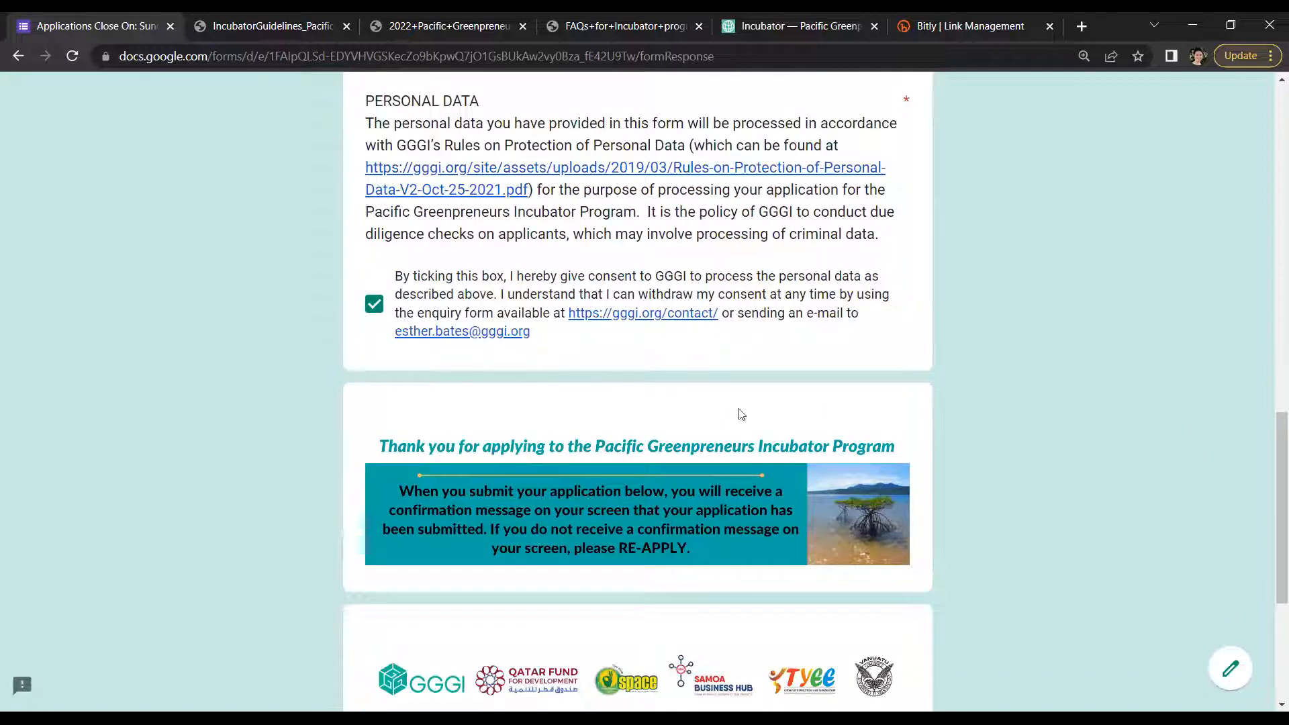
scroll(1040, 492, down, 1)
scroll(499, 628, down, 3)
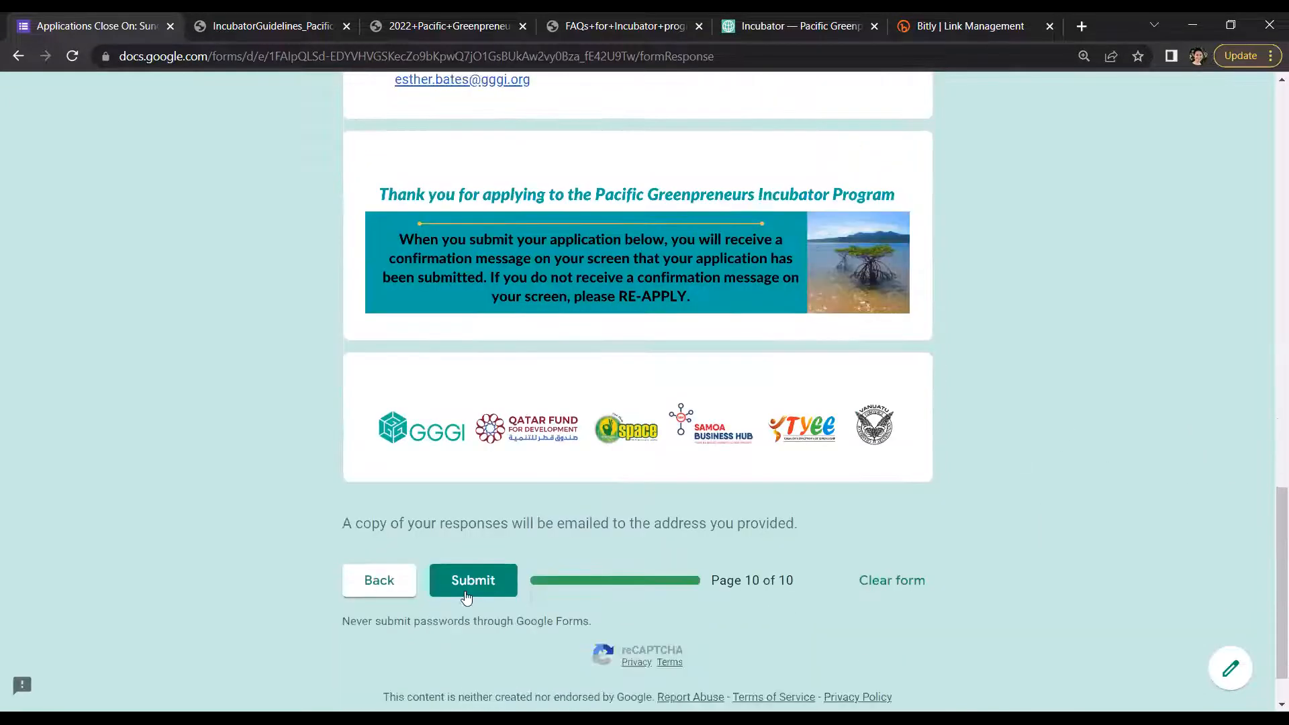